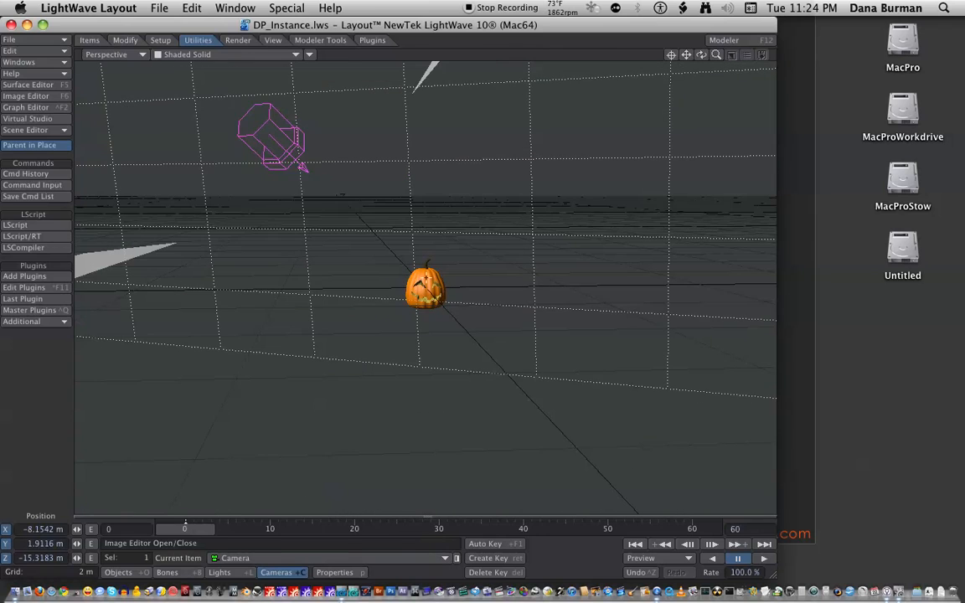
Select the bentgrid object, check its mesh in Front Face Wireframe, and set the viewport shading to Textured Shaded Solid.
key("shift+o")
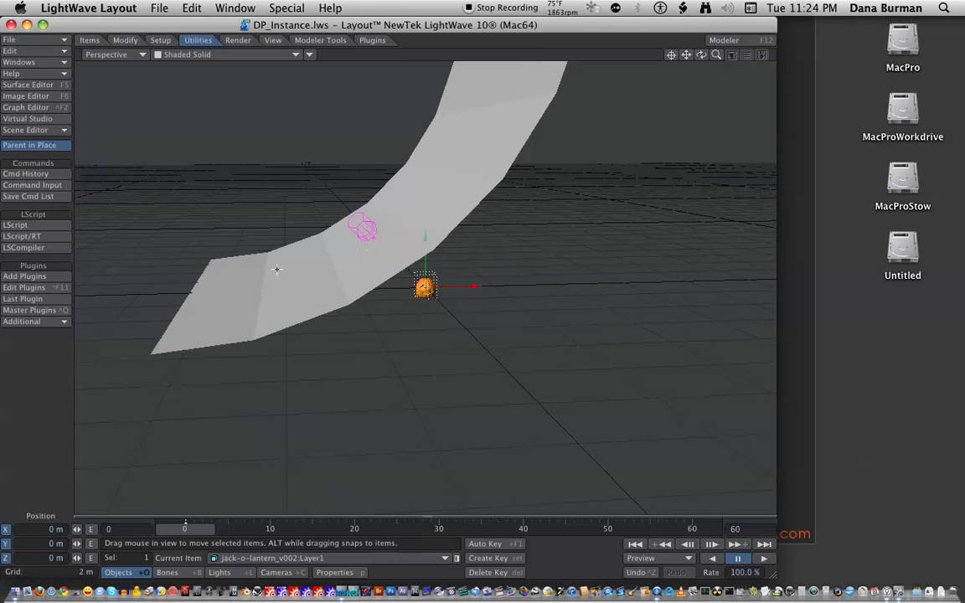
left_click(422, 175)
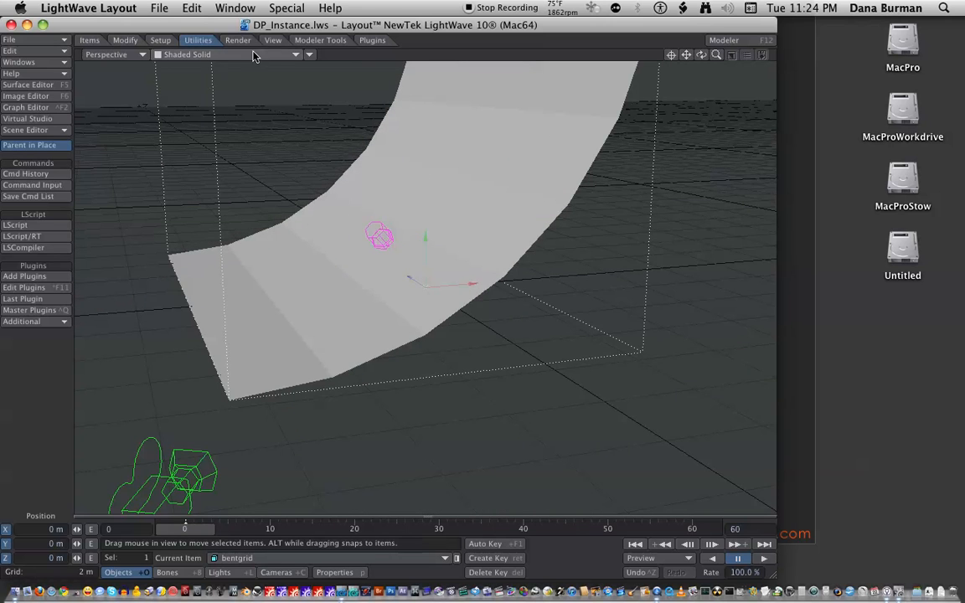
left_click(227, 52)
left_click(229, 36)
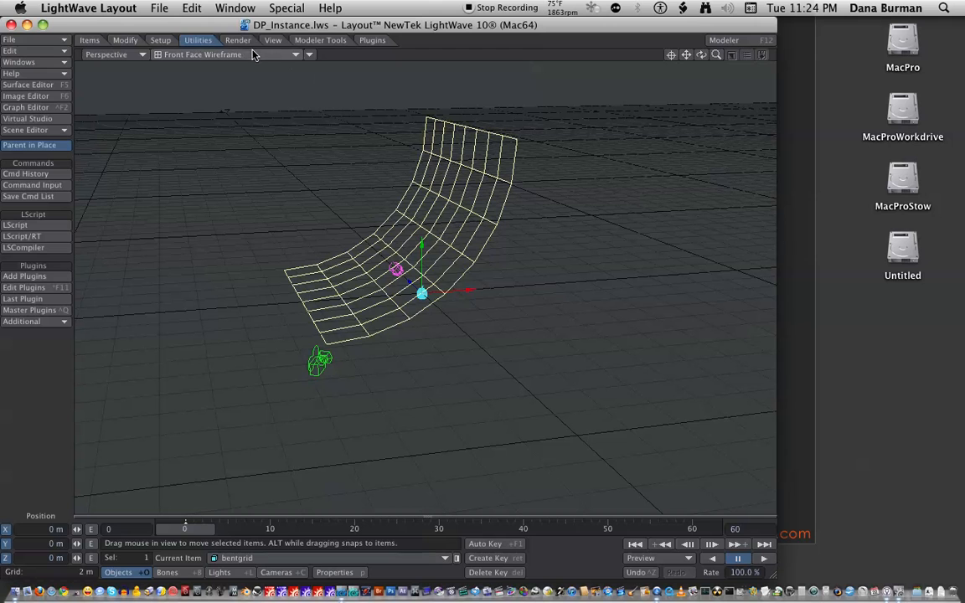
left_click(223, 52)
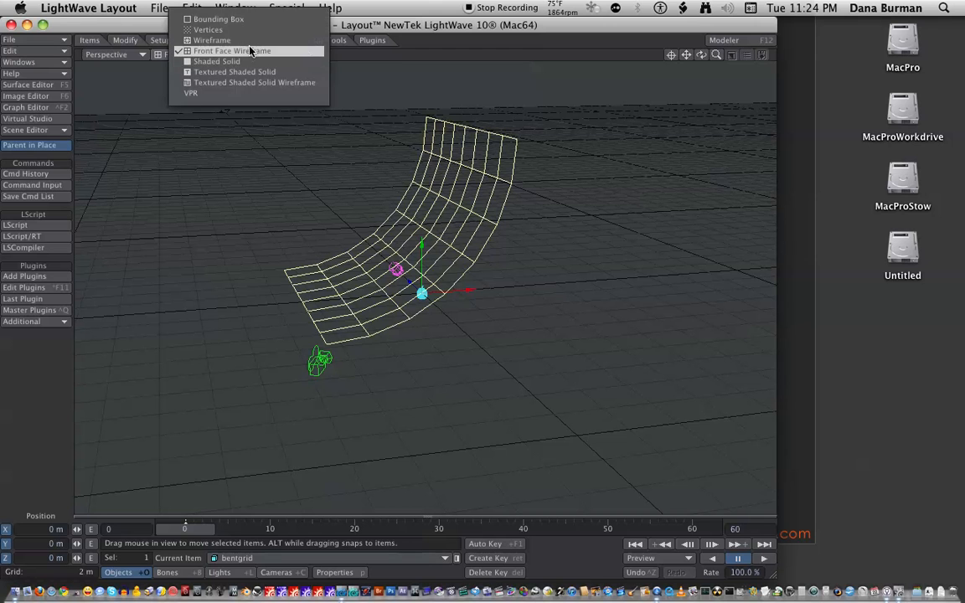
left_click(205, 72)
scroll(371, 251, "up", 10)
scroll(377, 258, "down", 8)
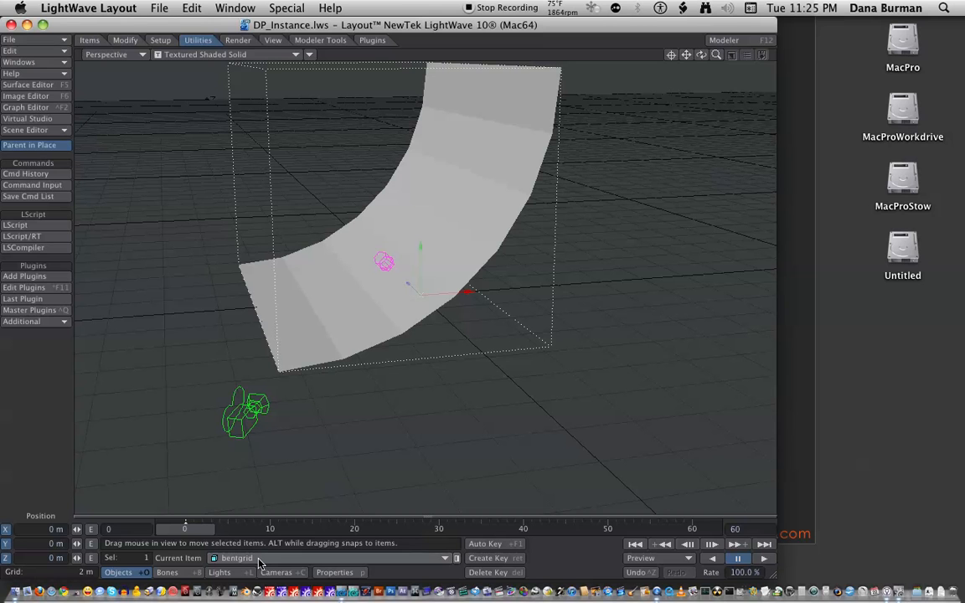
Add a DP Instance custom object to bentgrid in its object properties and open the DP Instance settings.
left_click(332, 573)
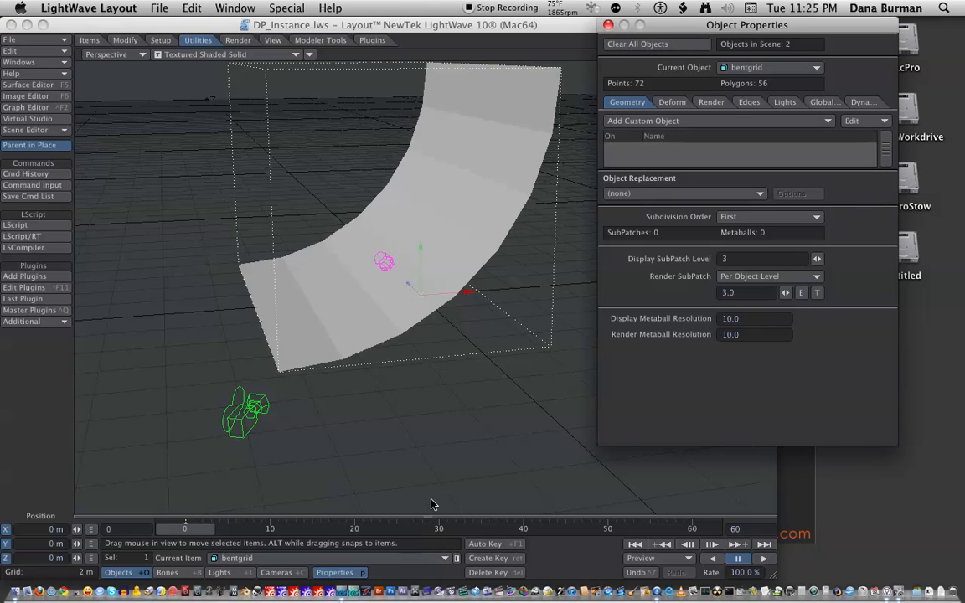
left_click(629, 122)
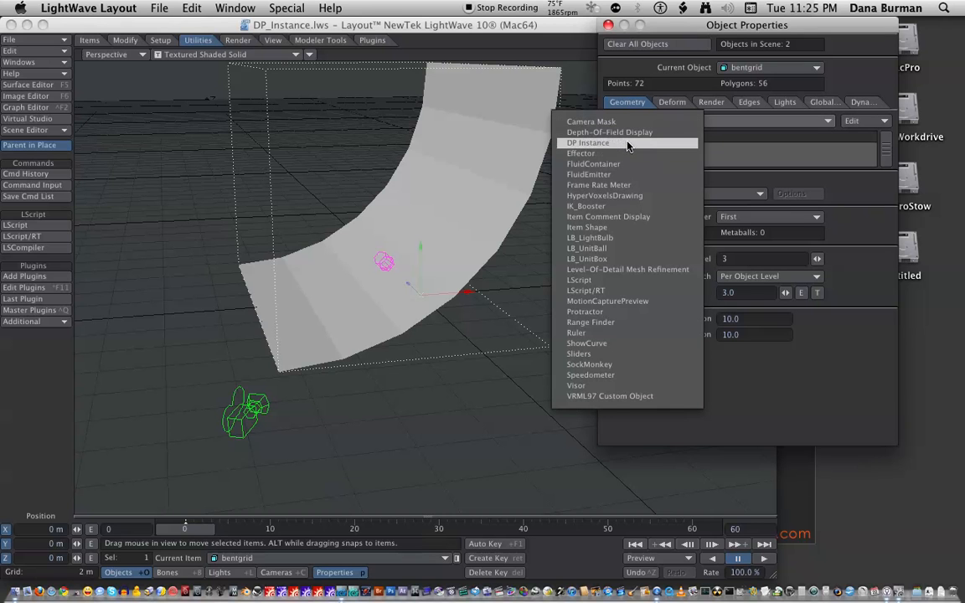
left_click(629, 144)
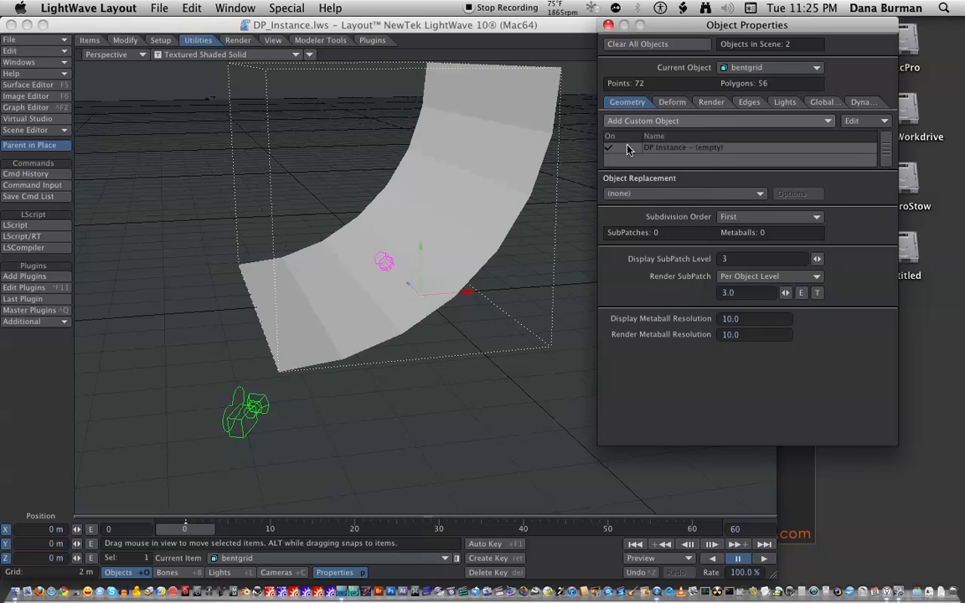
double_click(690, 151)
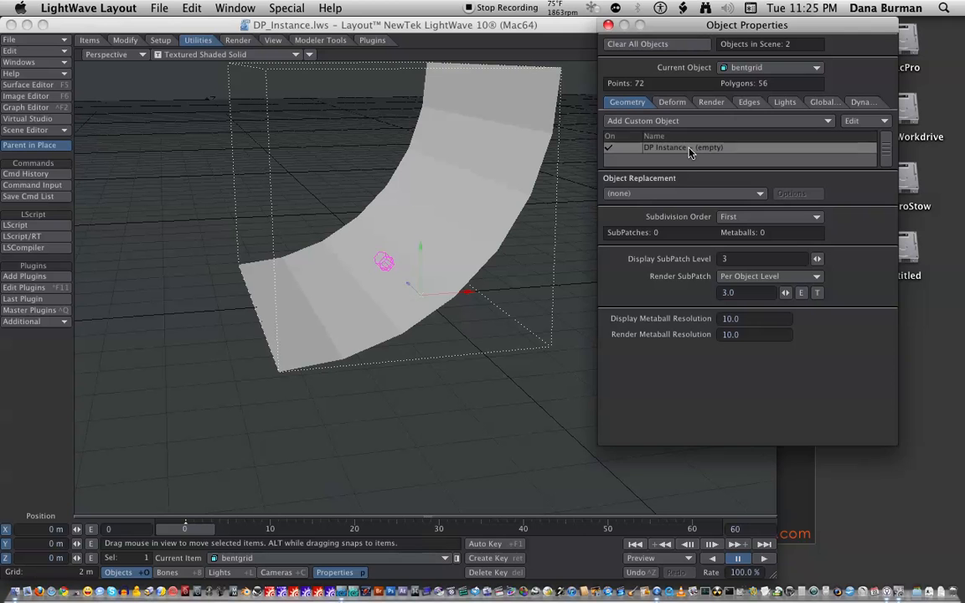
left_click_drag(609, 84, 828, 54)
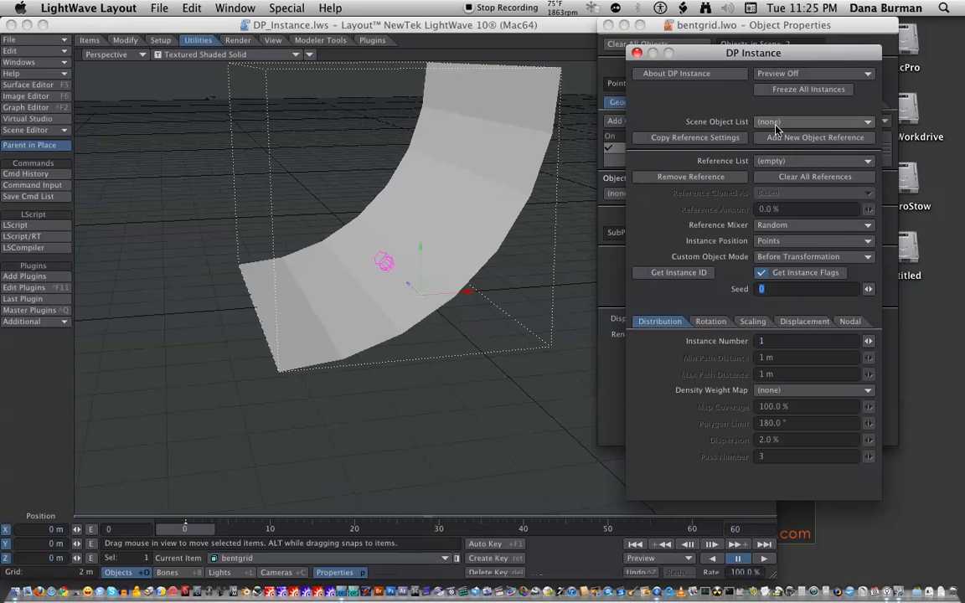
Add the scene object jack-o-lantern_v002:Layer1 as a new object reference in DP Instance and check the reference list.
left_click(783, 160)
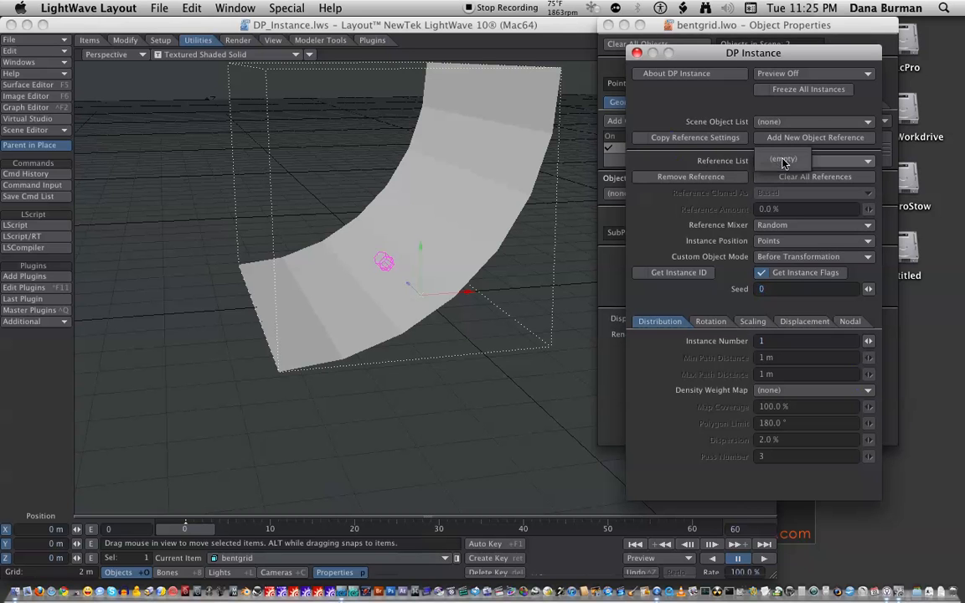
left_click(728, 156)
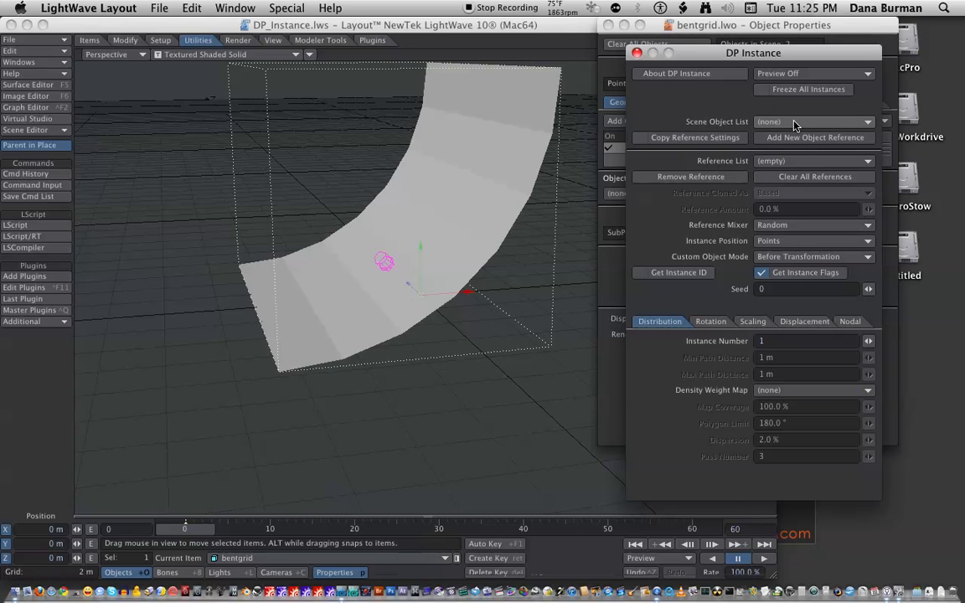
left_click(722, 124)
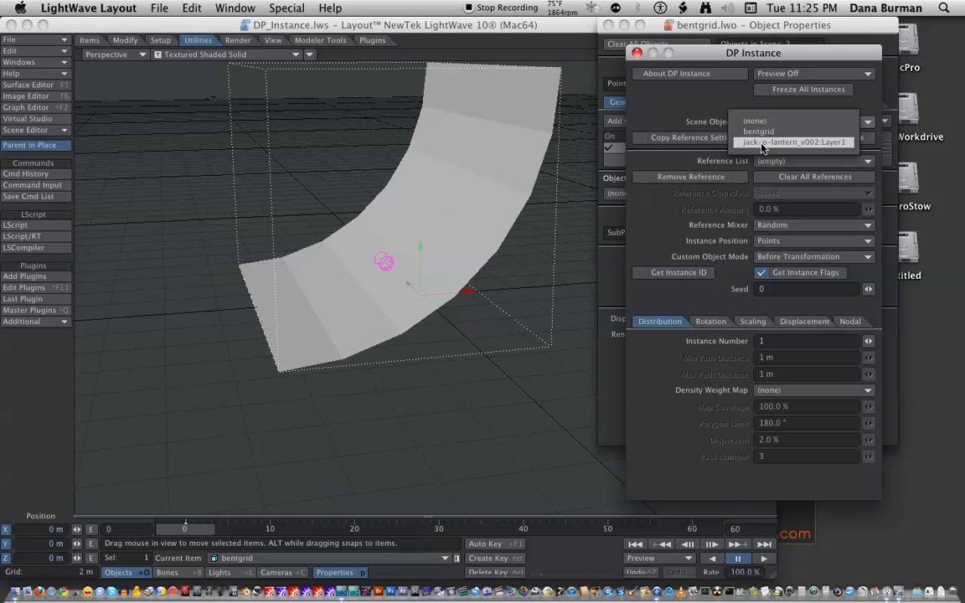
left_click(762, 142)
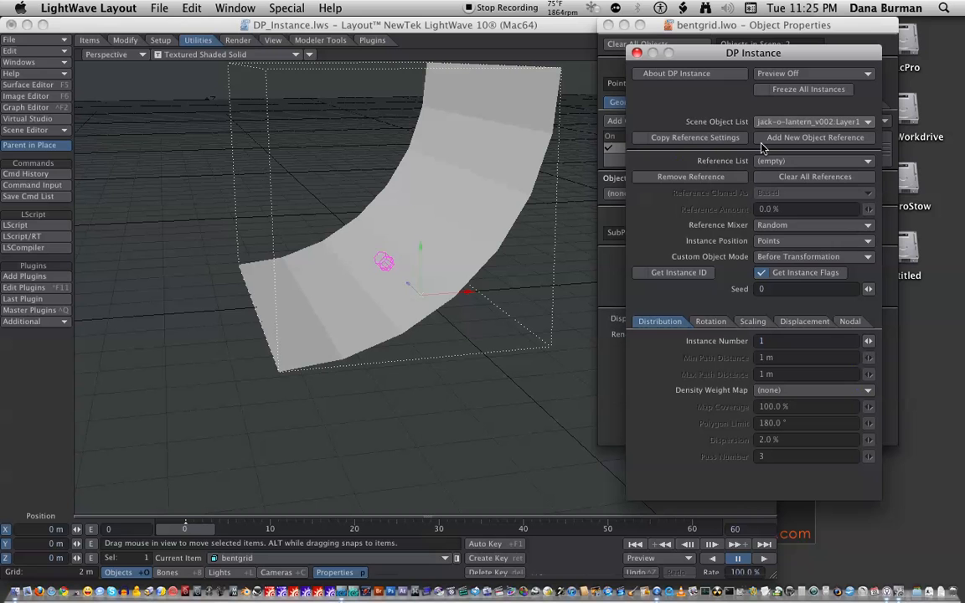
left_click(812, 139)
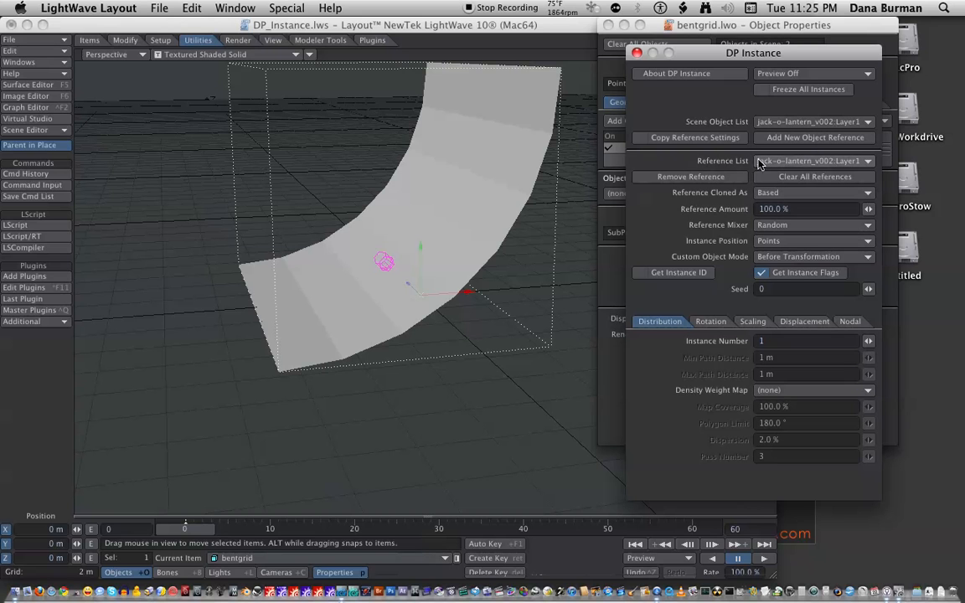
left_click(792, 161)
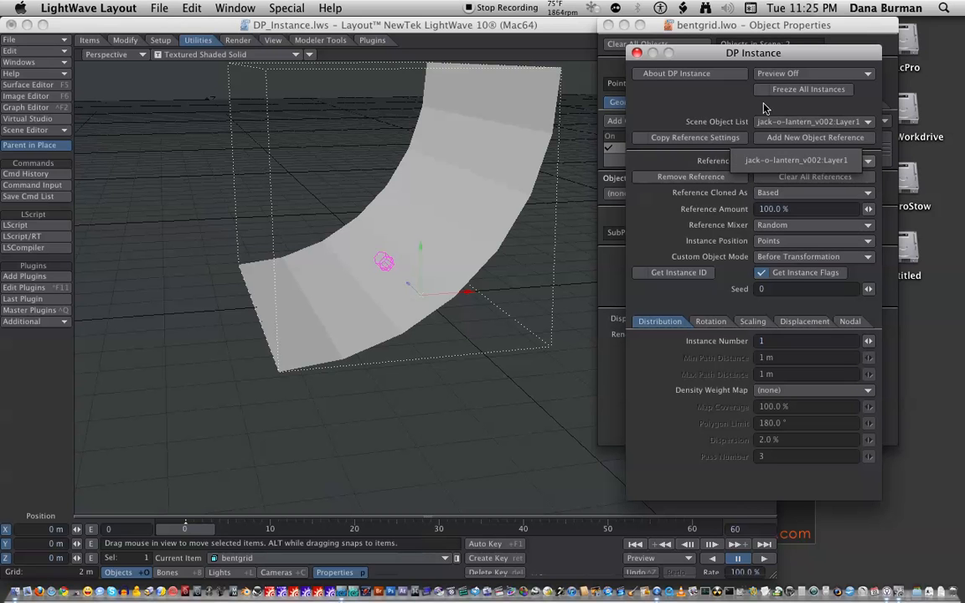
left_click(792, 160)
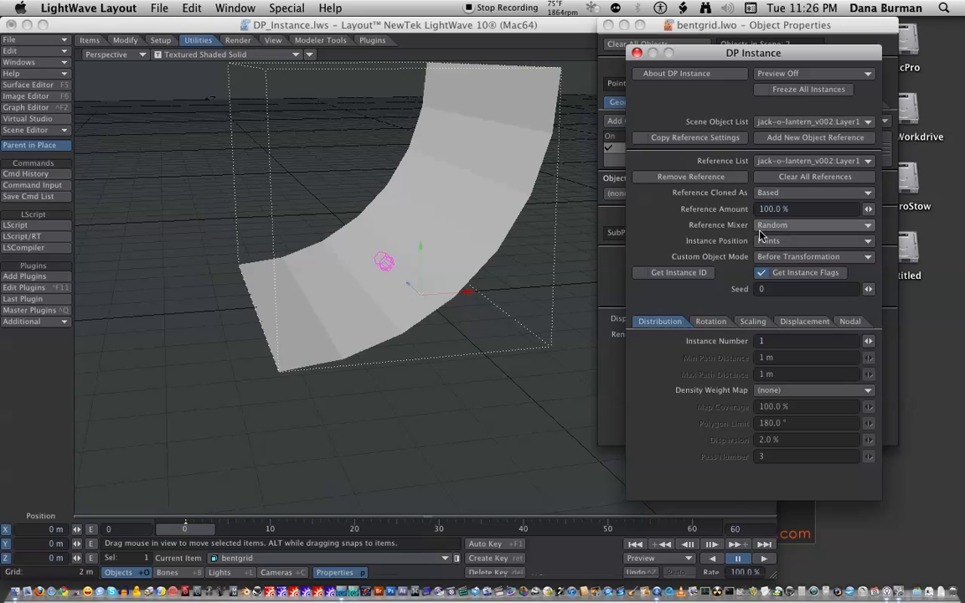
Set the DP Instance preview mode to Box Preview and inspect the curved grid from the side.
left_click(779, 73)
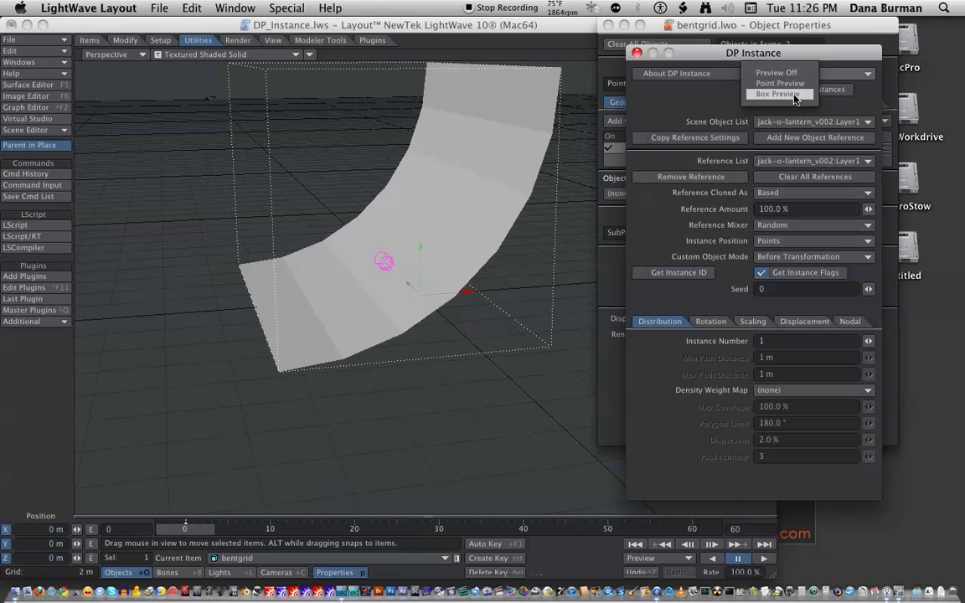
left_click(794, 95)
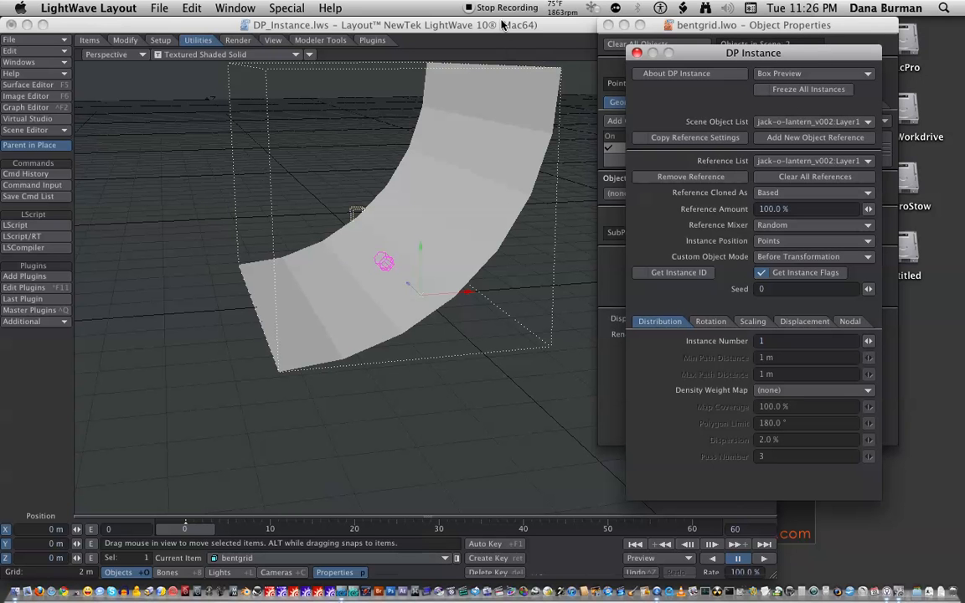
left_click_drag(224, 138, 87, 246, "alt")
mouse_move(255, 268)
left_mouse_down("alt")
mouse_move(351, 260)
mouse_move(258, 255)
left_mouse_up("alt")
left_click_drag(531, 254, 538, 250, "alt")
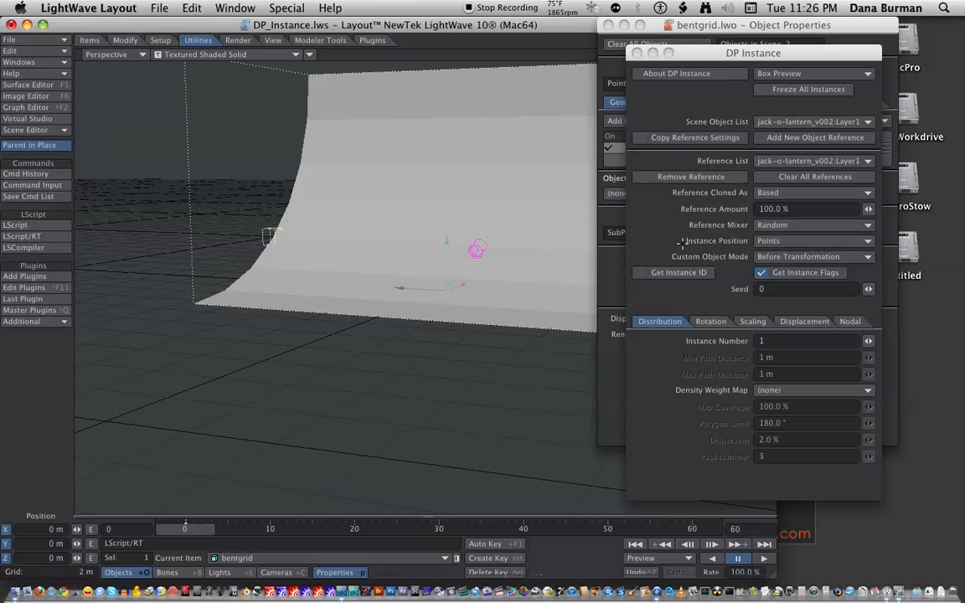
Set the instance position to Polygons and the instance number to 56.
left_click(782, 242)
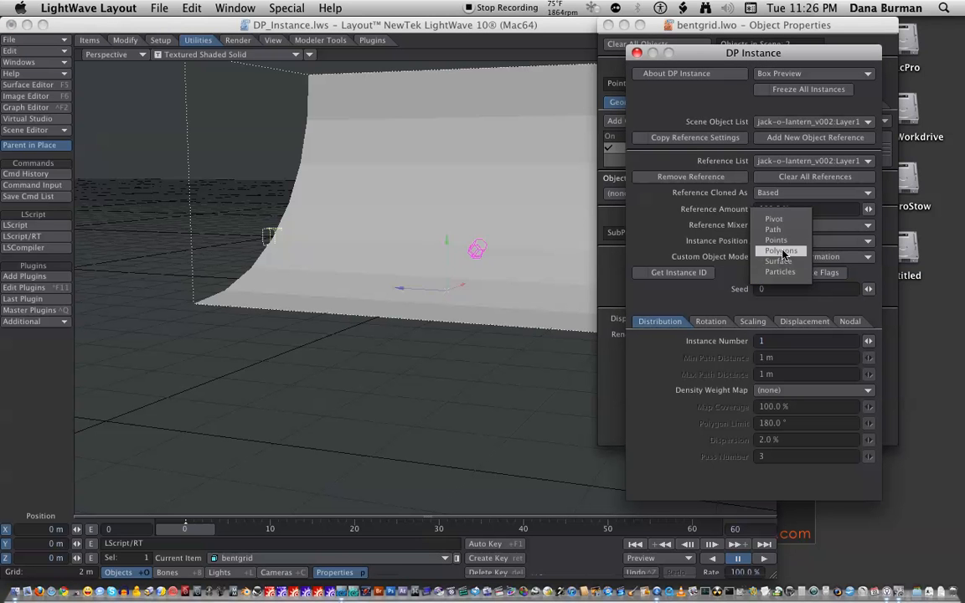
left_click(783, 254)
left_click_drag(489, 249, 480, 228, "alt")
left_click_drag(791, 56, 837, 139)
left_click_drag(762, 134, 748, 24)
left_click(799, 314)
type("56")
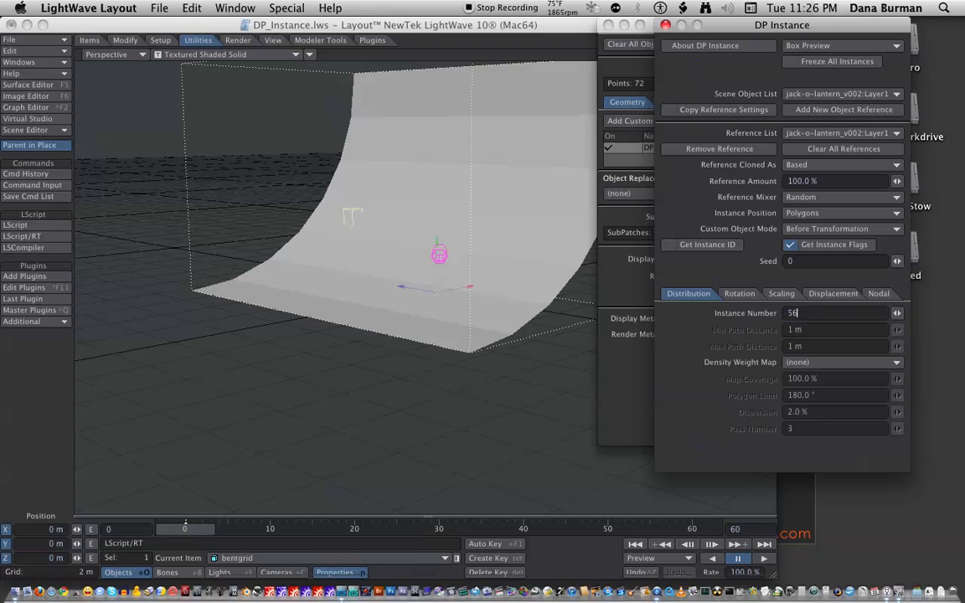
key("Return")
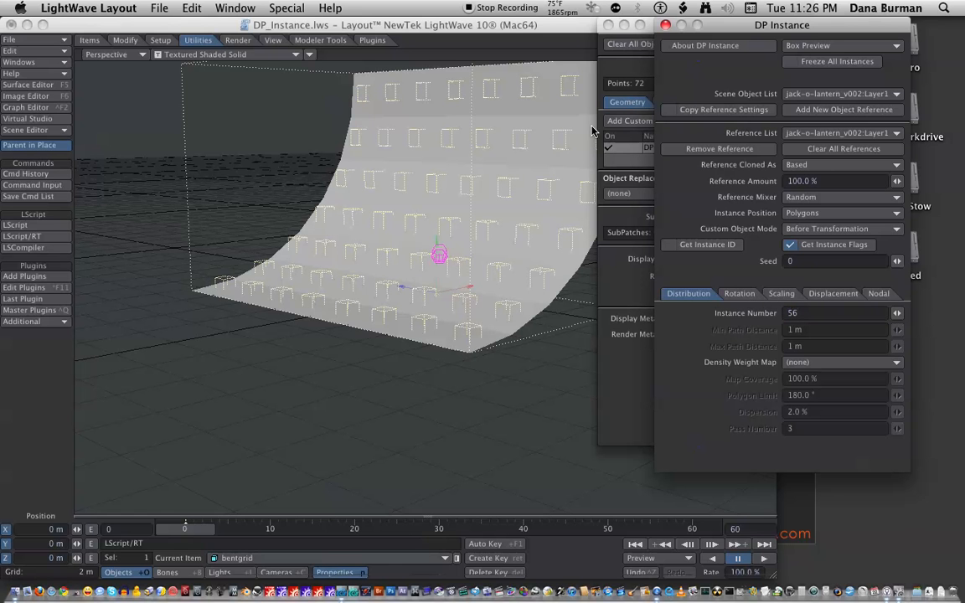
Rearrange the windows, render the current frame to check the instances, and close the rendered image.
mouse_move(544, 22)
left_mouse_down()
mouse_move(517, 21)
mouse_move(552, 27)
left_mouse_up()
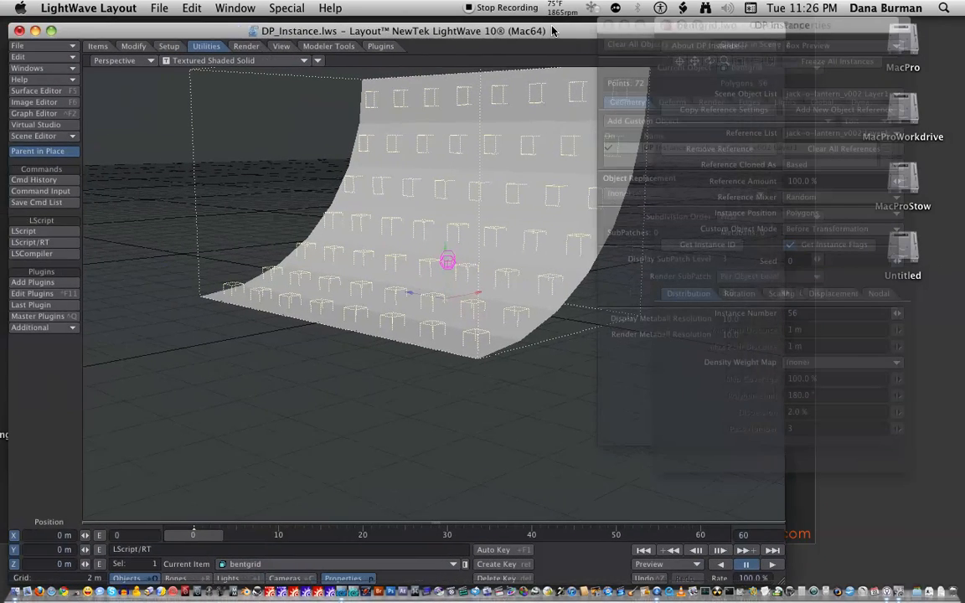
left_click_drag(789, 23, 820, 27)
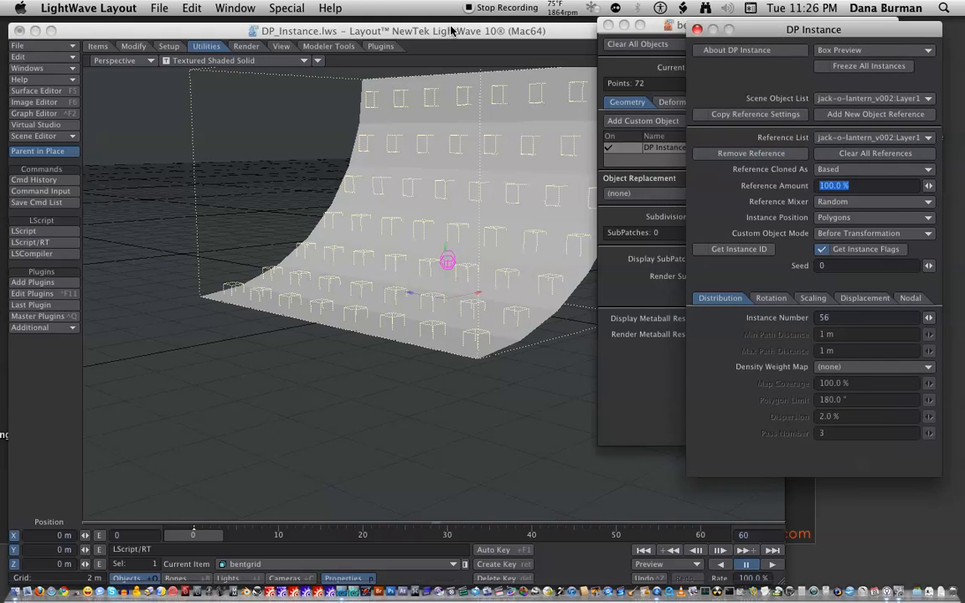
left_click_drag(451, 32, 449, 27)
key("F9")
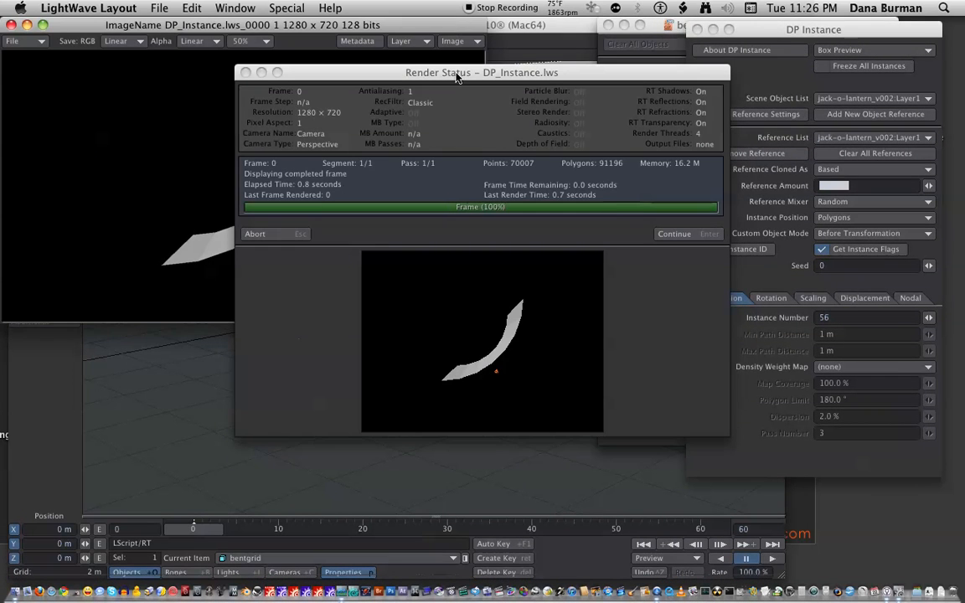
left_click(675, 234)
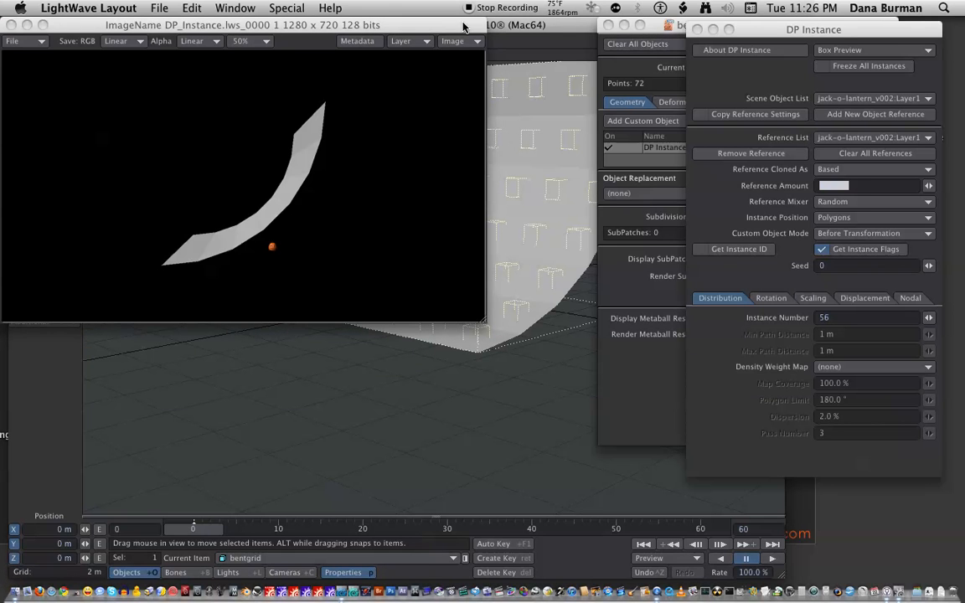
left_click(10, 25)
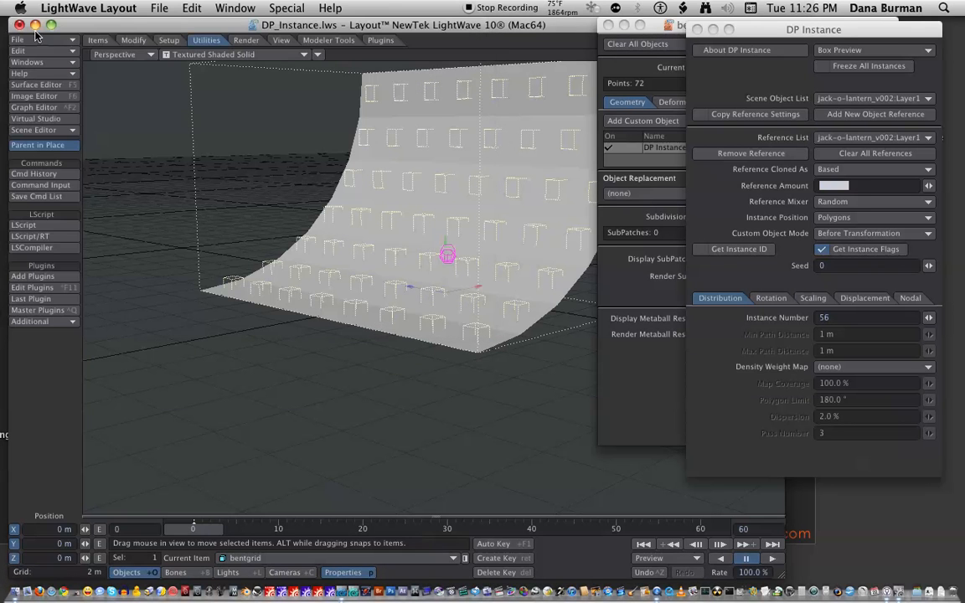
Switch the viewport to Camera View and select the camera.
left_click(124, 57)
left_click(113, 72)
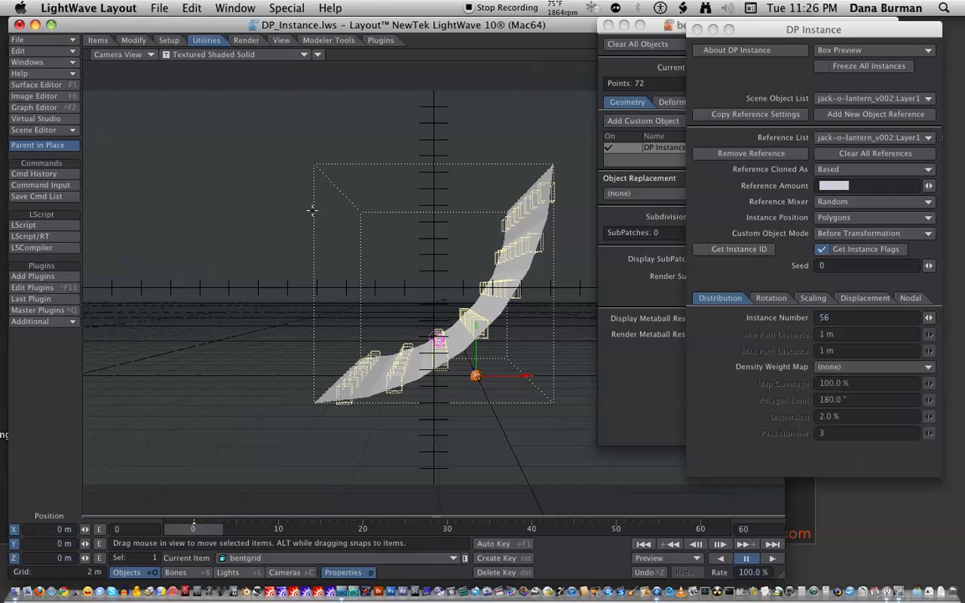
key("shift+c")
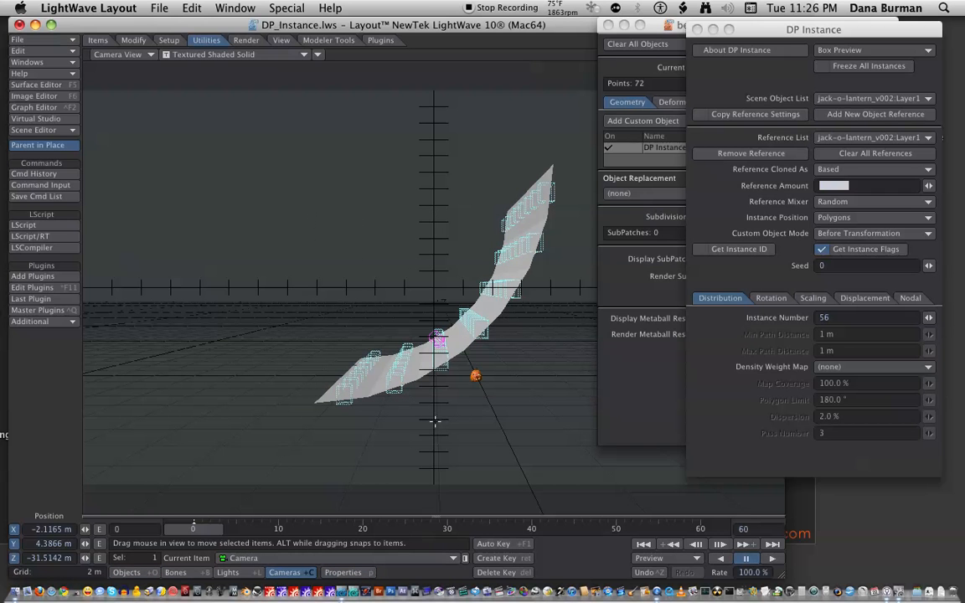
Move and rotate the camera closer to the curved grid, to about X -5.9 m, Y 2.4 m, Z -15.8 m.
left_click_drag(352, 436, 319, 95)
key("y")
left_click_drag(368, 452, 241, 297)
key("t")
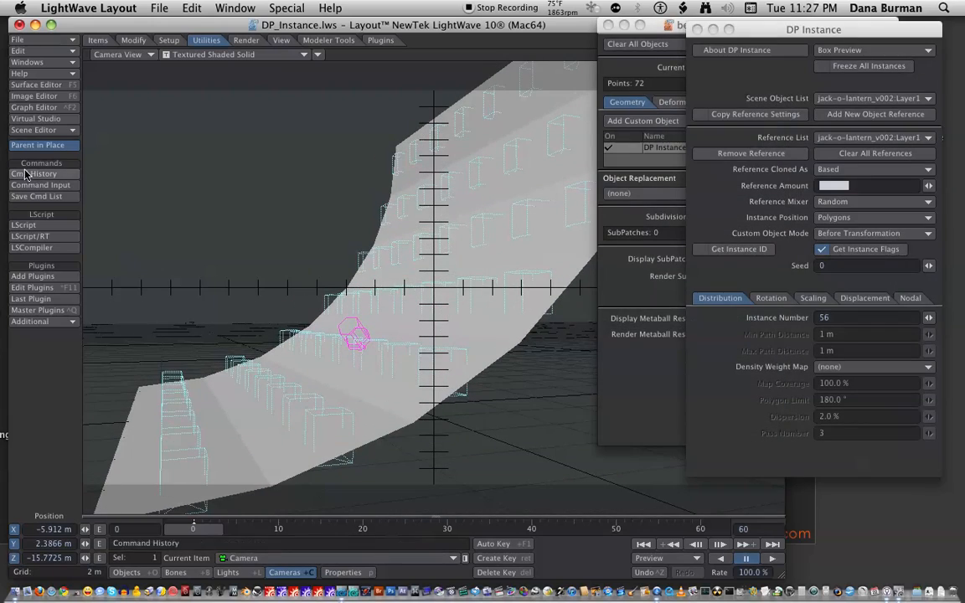
Add the DP Instance volumetric to the scene in the volumetrics and fog options.
left_click(45, 63)
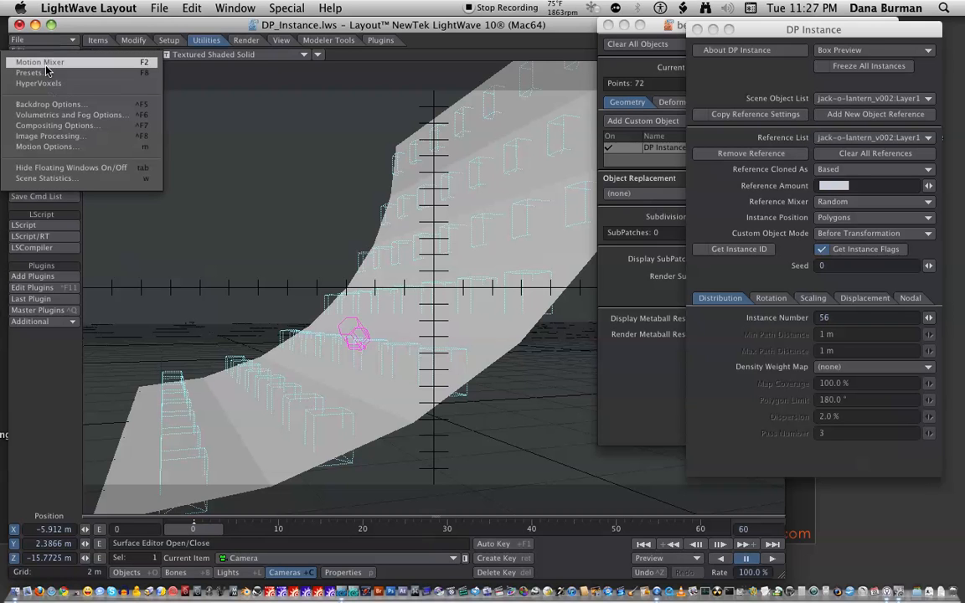
left_click(62, 117)
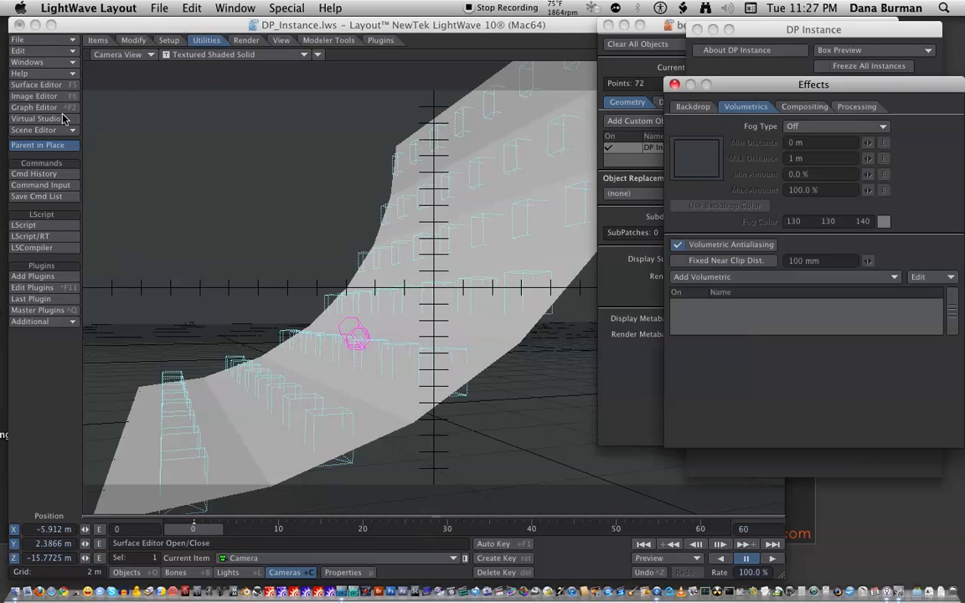
left_click(730, 279)
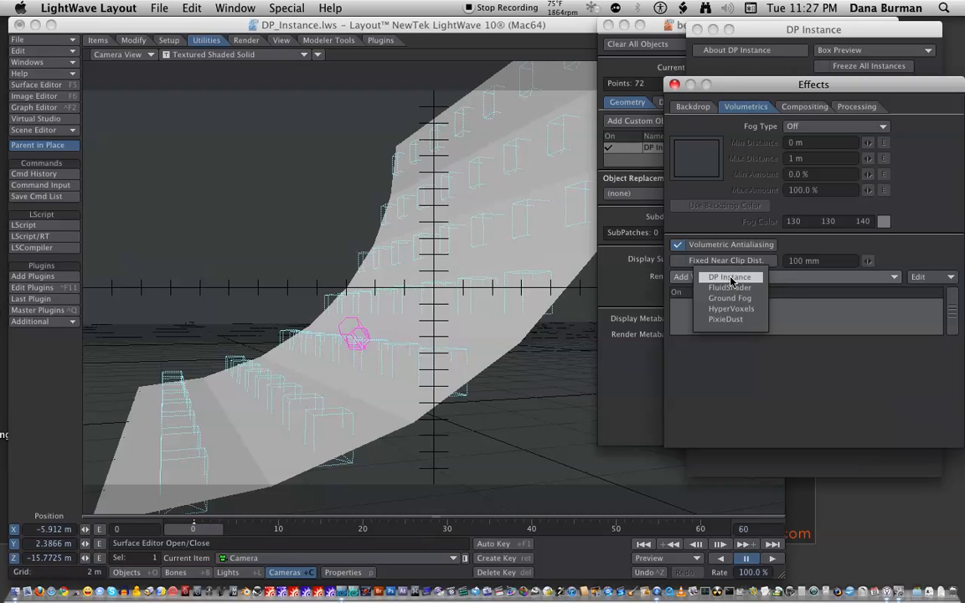
left_click(730, 277)
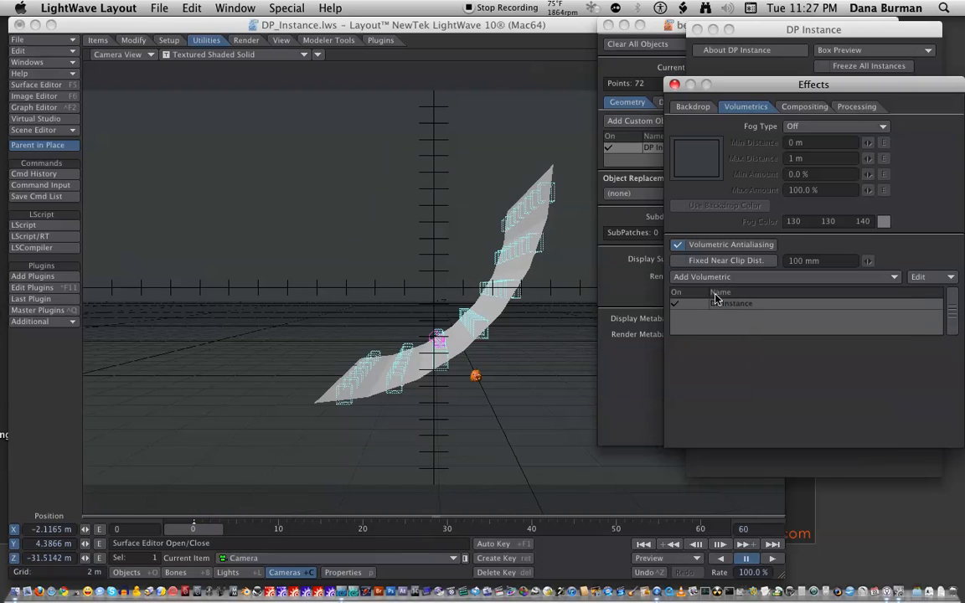
Move and rotate the camera closer to the curved grid, to about 18.4° heading and 3.5° pitch.
double_click(727, 305)
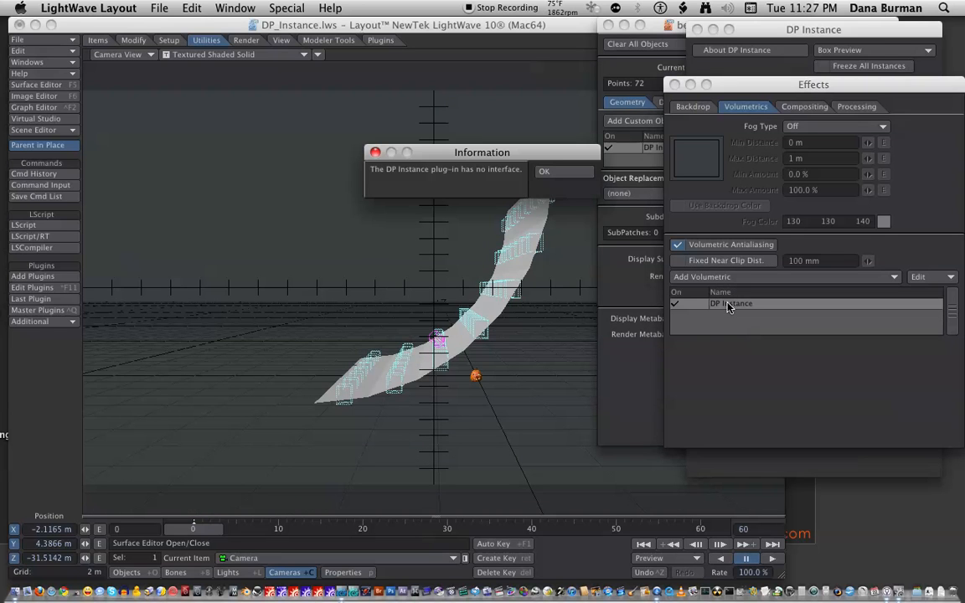
left_click(565, 173)
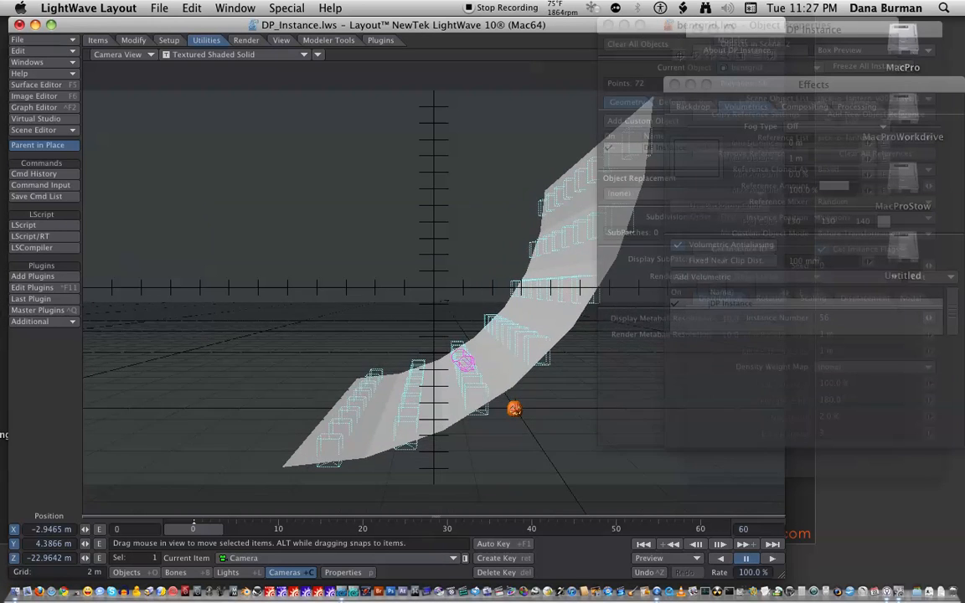
left_click_drag(368, 335, 390, 297)
key("y")
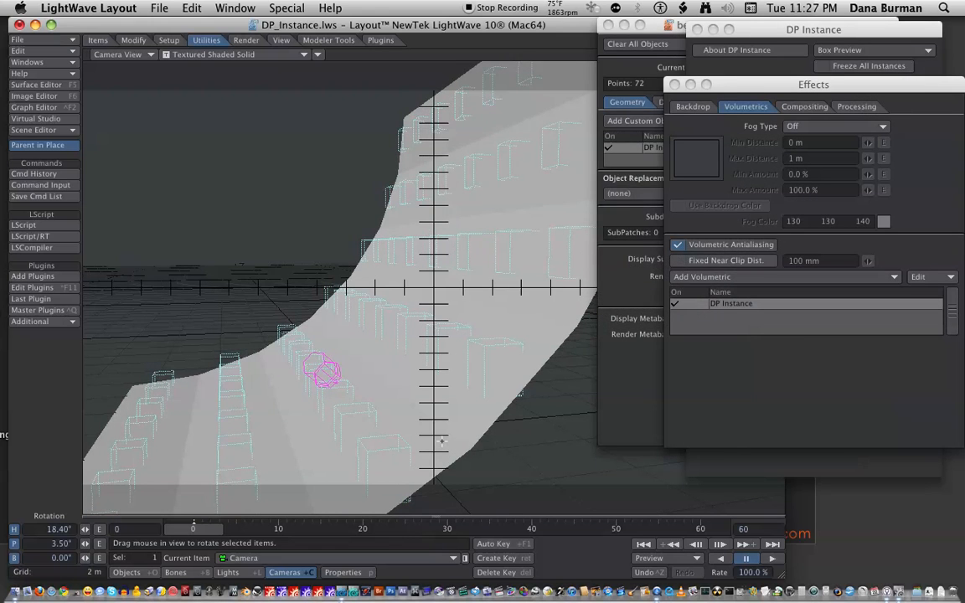
Render the current frame to check the pumpkin instances and close the volumetric effects window.
key("F9")
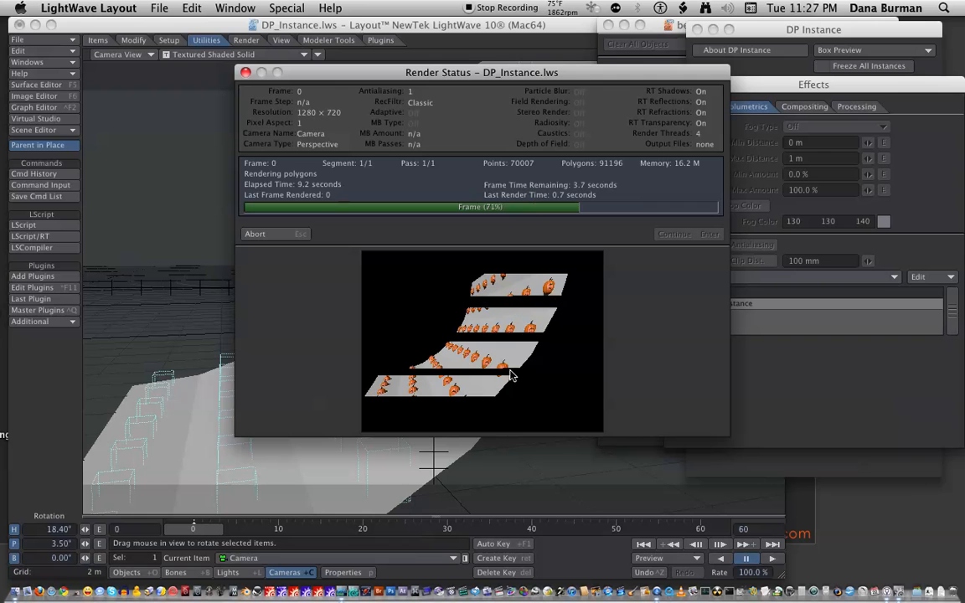
left_click(680, 236)
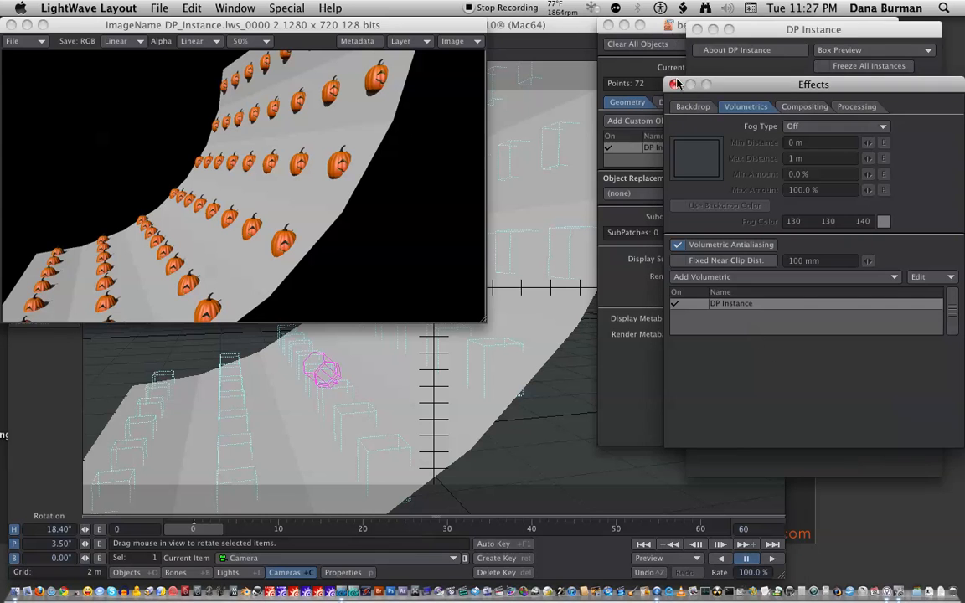
left_click(675, 84)
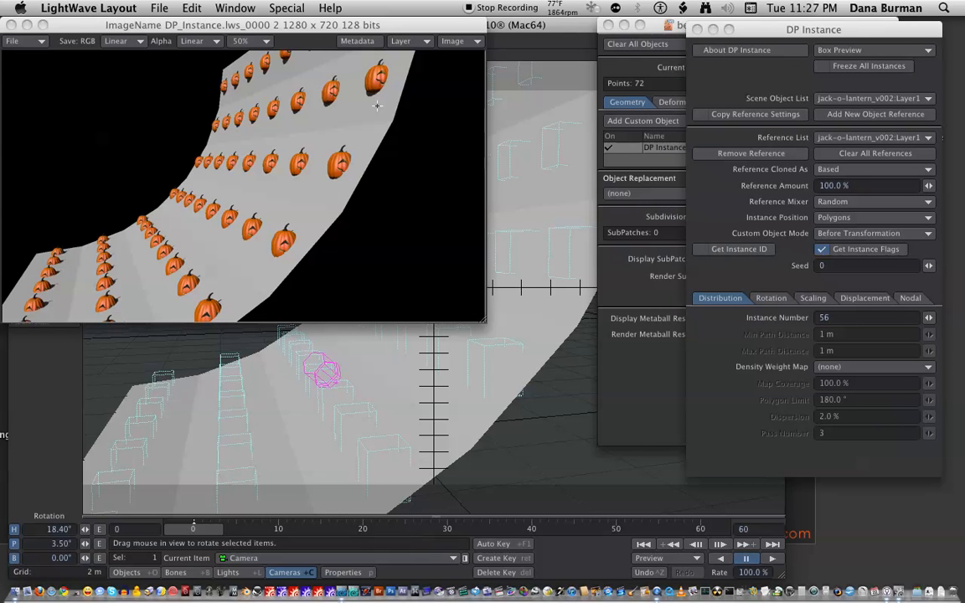
Set the rotation alignment of the bent grid's DP Instance to To Surface Normal.
left_click(622, 332)
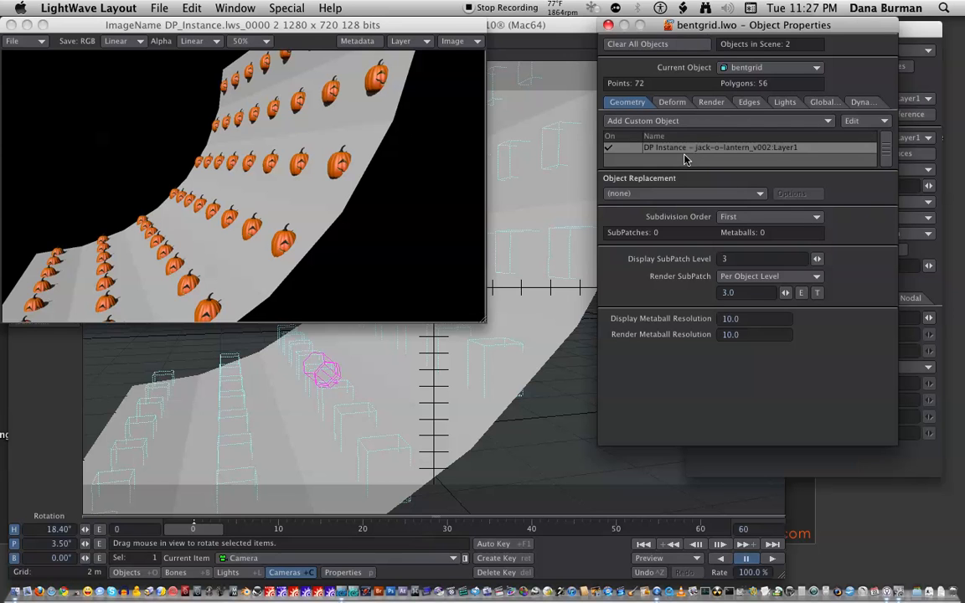
double_click(627, 144)
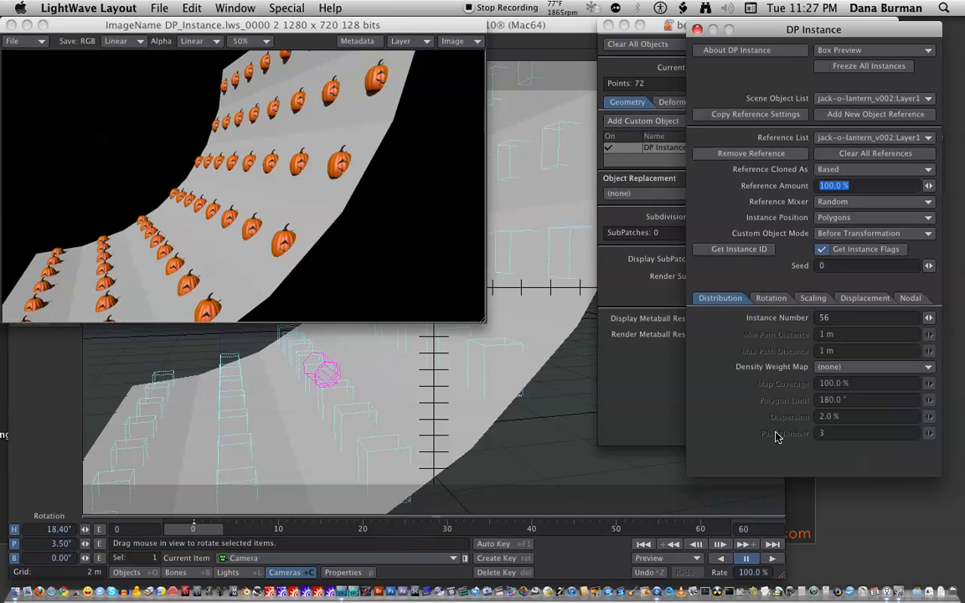
left_click(772, 299)
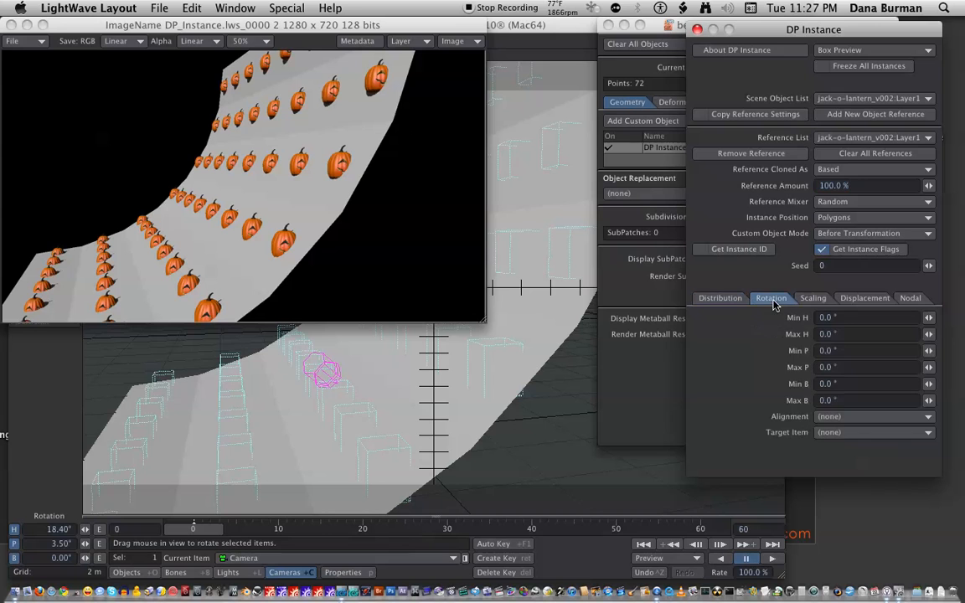
left_click(830, 416)
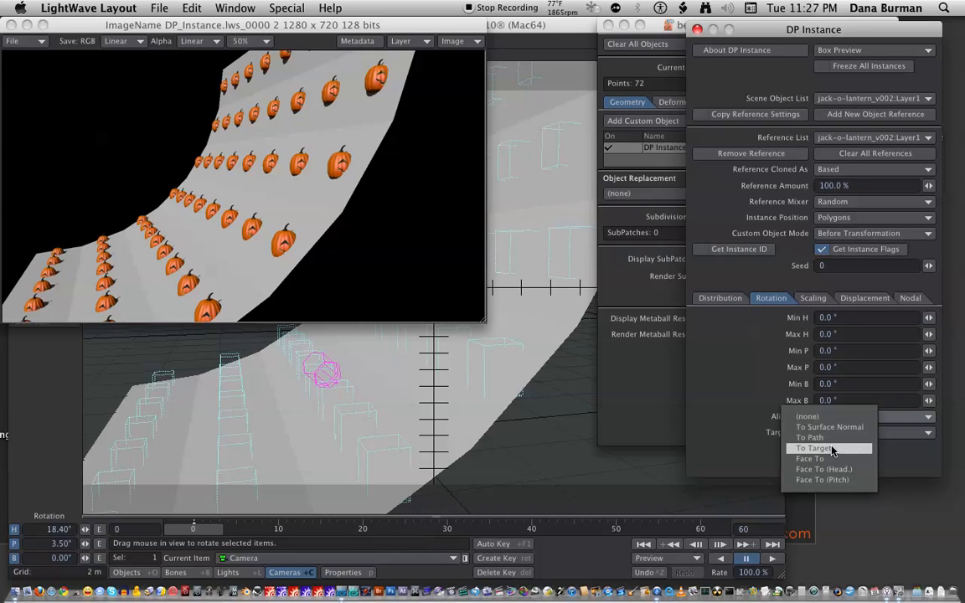
left_click(830, 427)
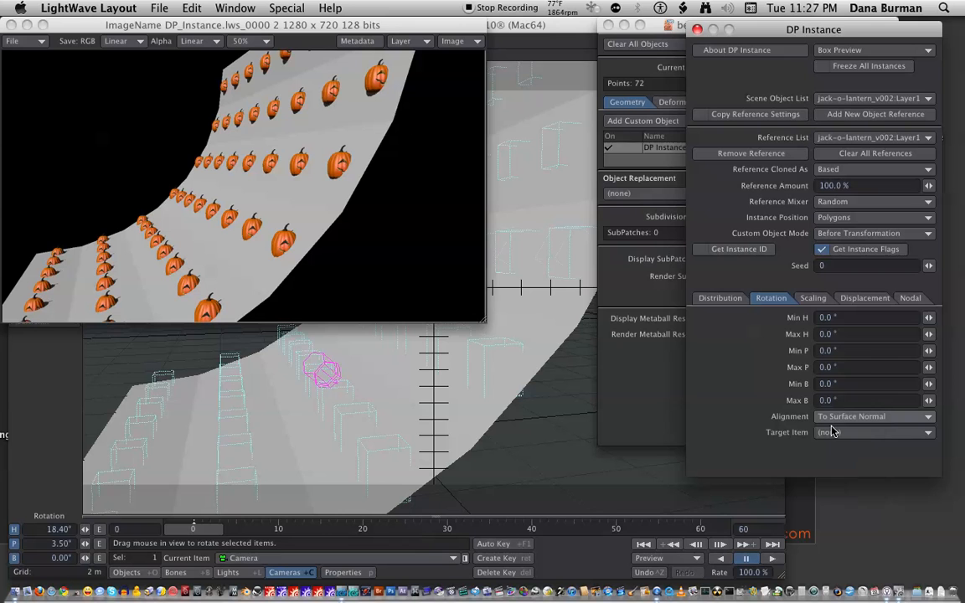
Render the current frame with the surface-normal alignment and close the rendered image.
key("F9")
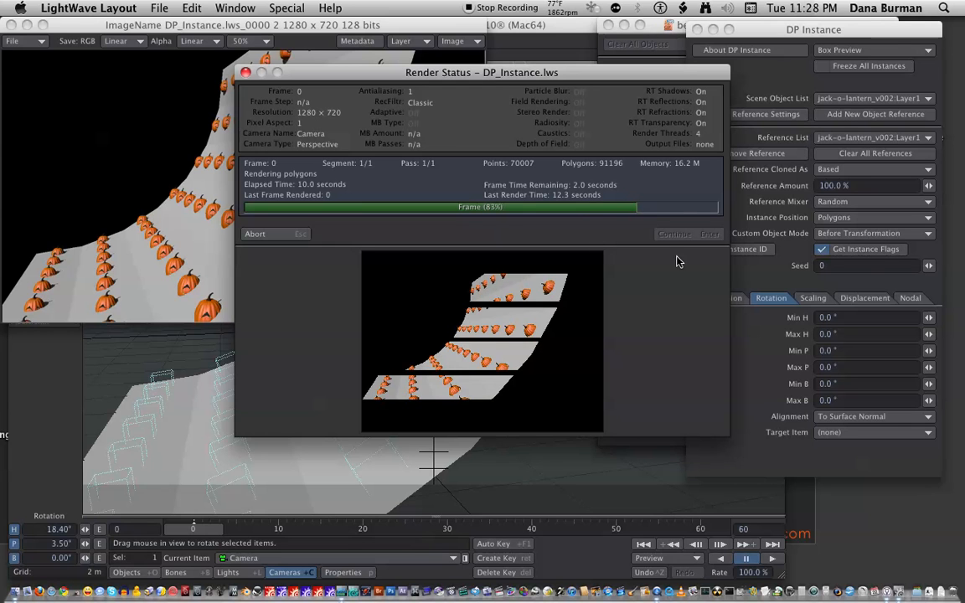
left_click(674, 233)
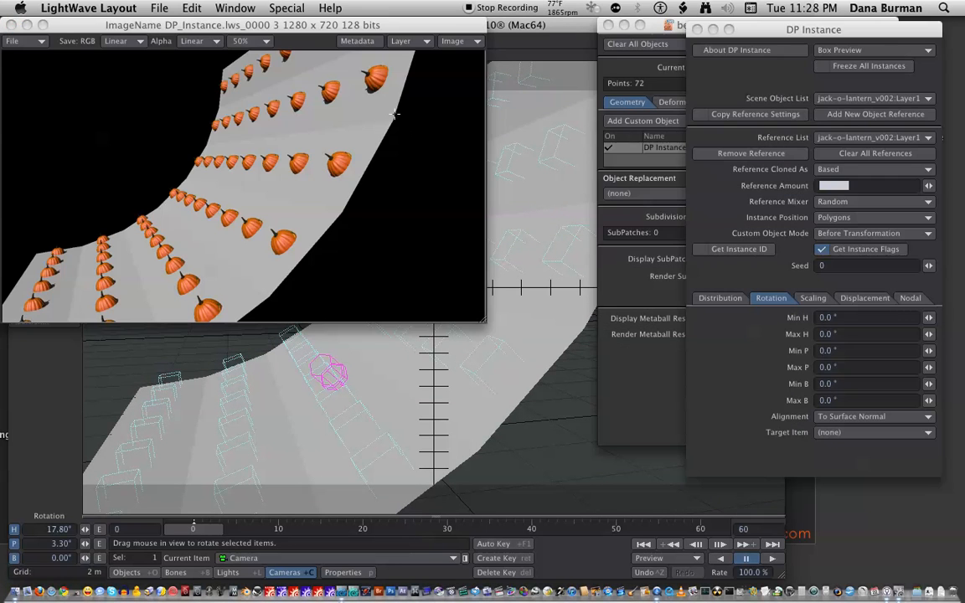
left_click(10, 25)
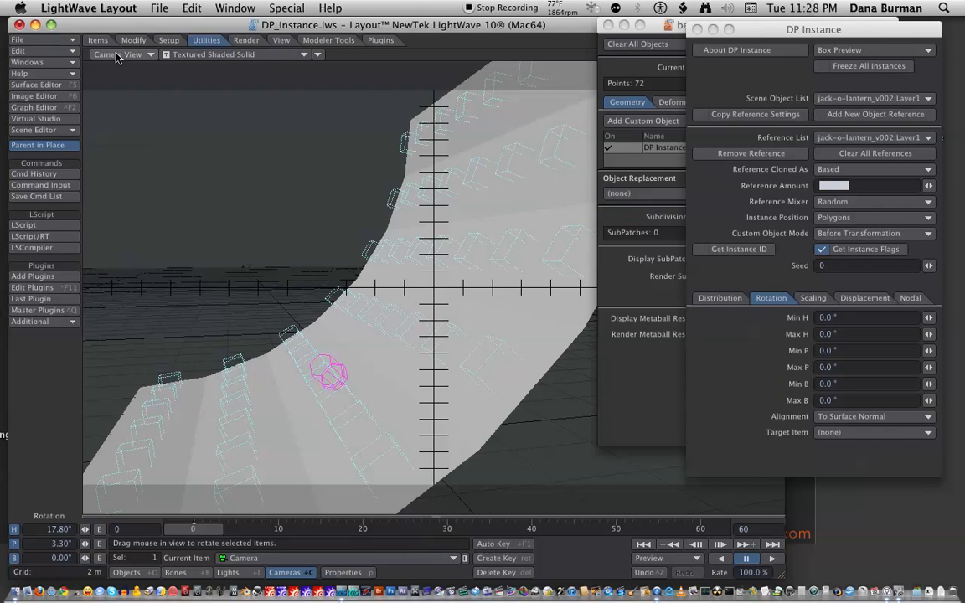
In the Perspective view, move the jack-o-lantern object's pivot point down to its base, at about Y -280 mm.
left_click(116, 57)
left_click(108, 34)
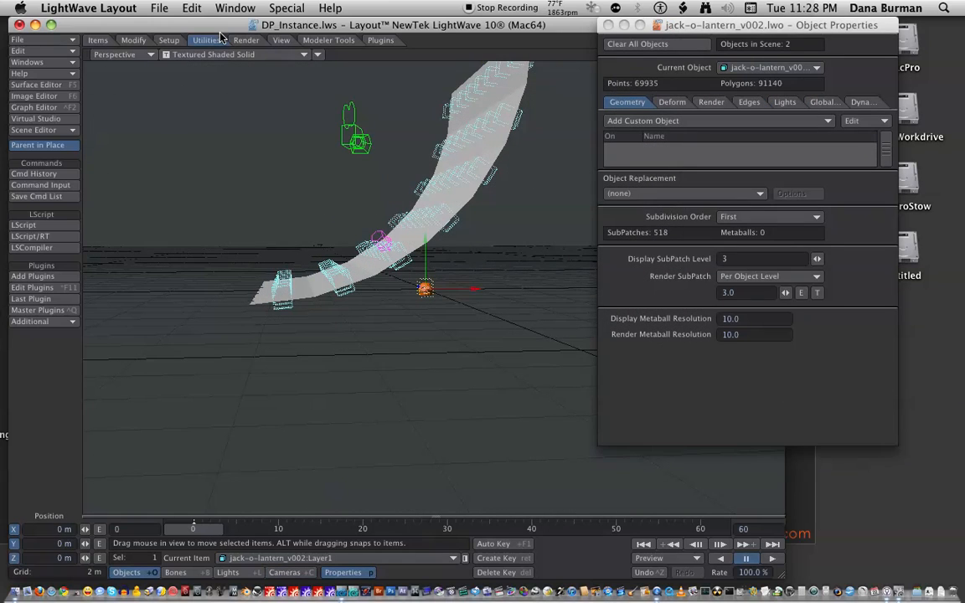
left_click(174, 42)
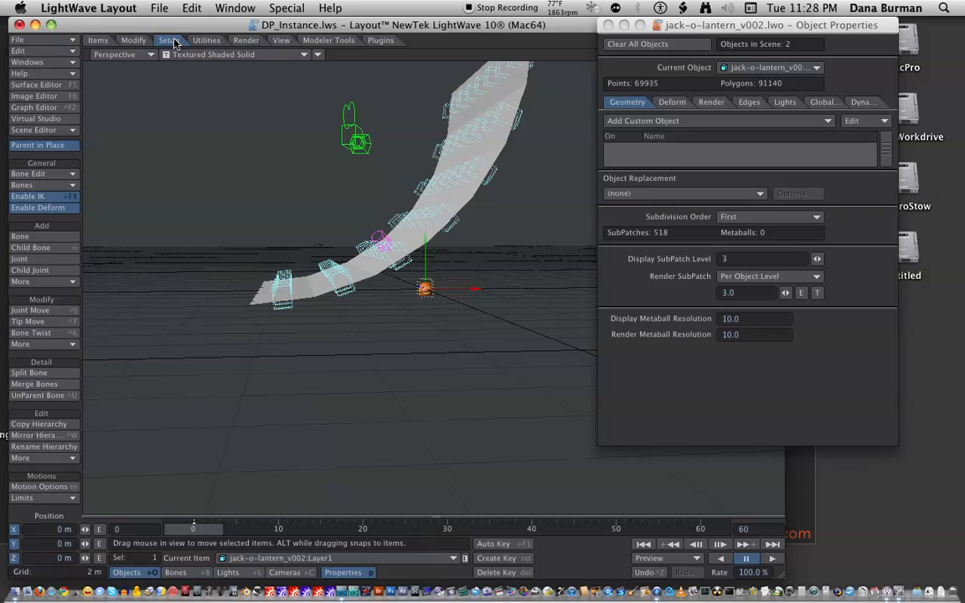
left_click(95, 40)
left_click(130, 40)
left_click(100, 40)
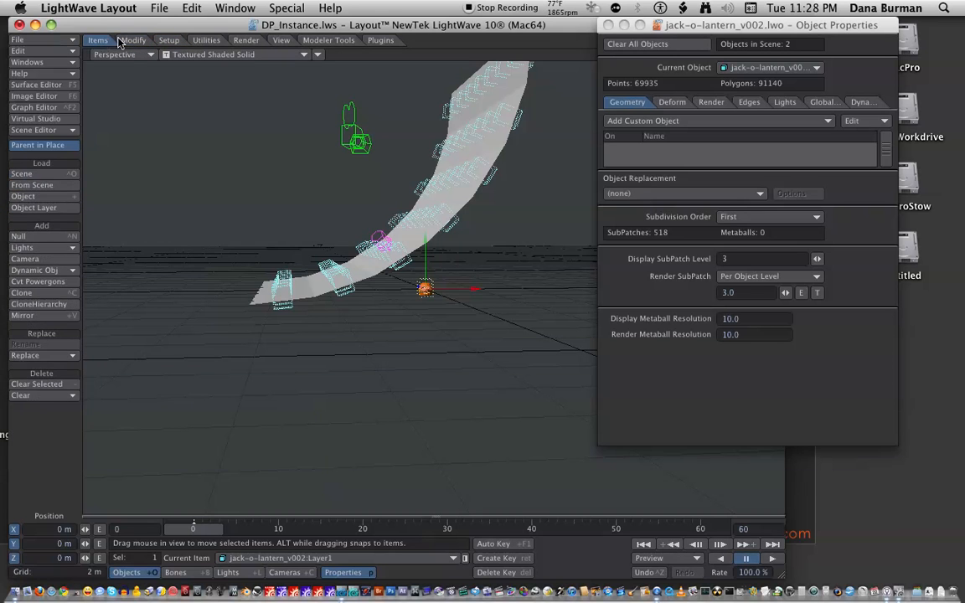
left_click(133, 40)
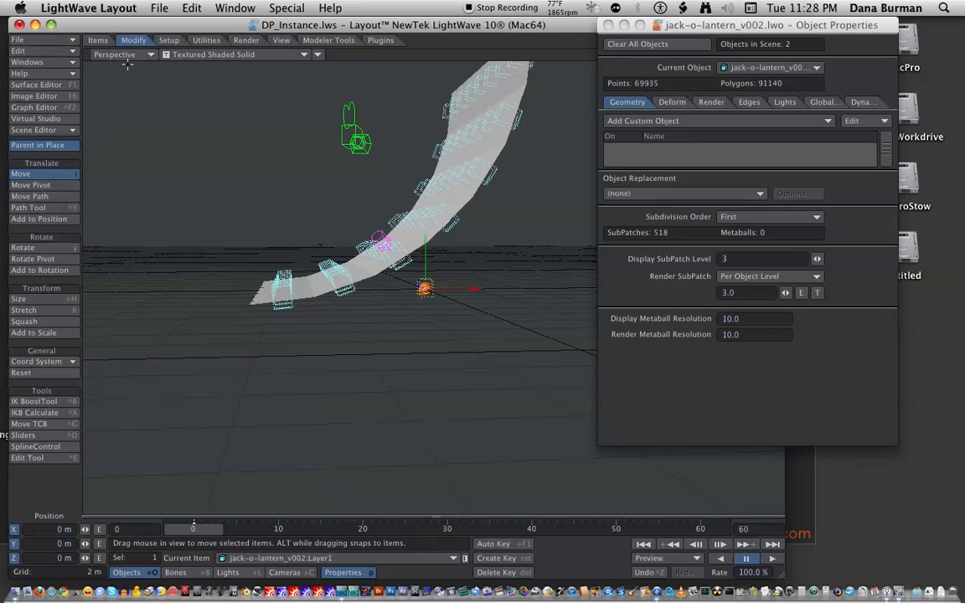
left_click(35, 185)
left_click_drag(427, 249, 428, 257)
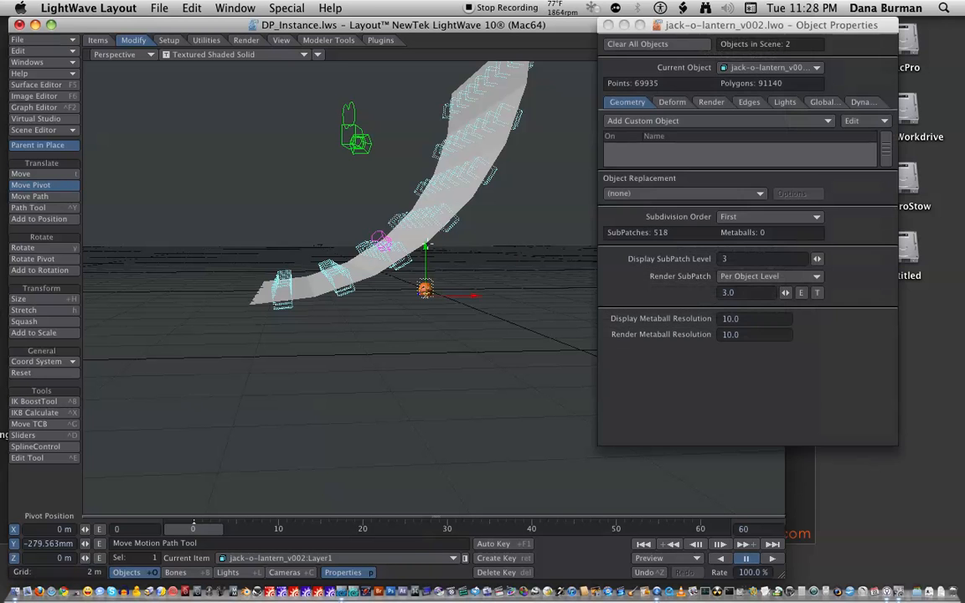
left_click_drag(415, 315, 485, 315, "ctrl+alt")
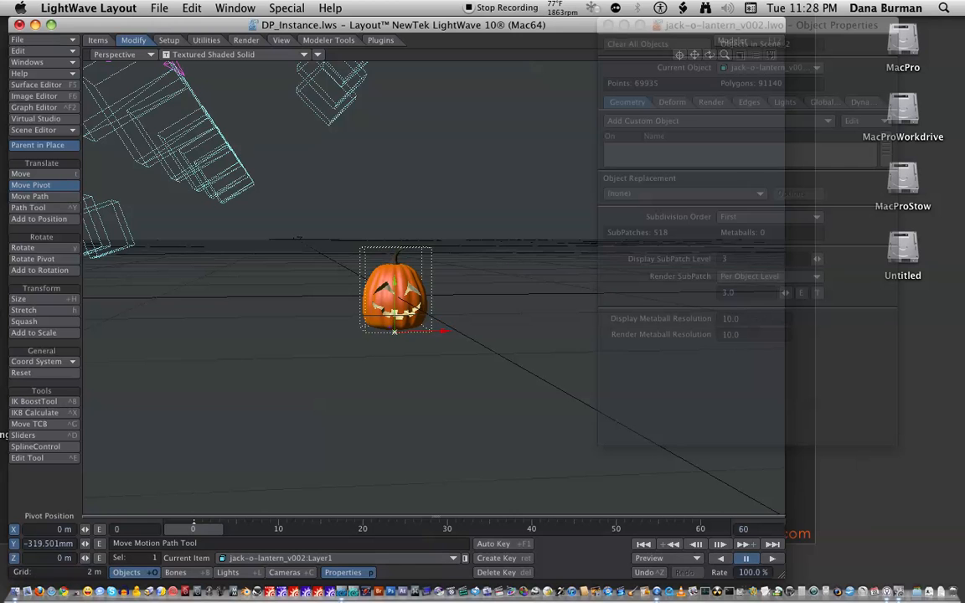
left_click_drag(431, 279, 427, 273, "ctrl+alt")
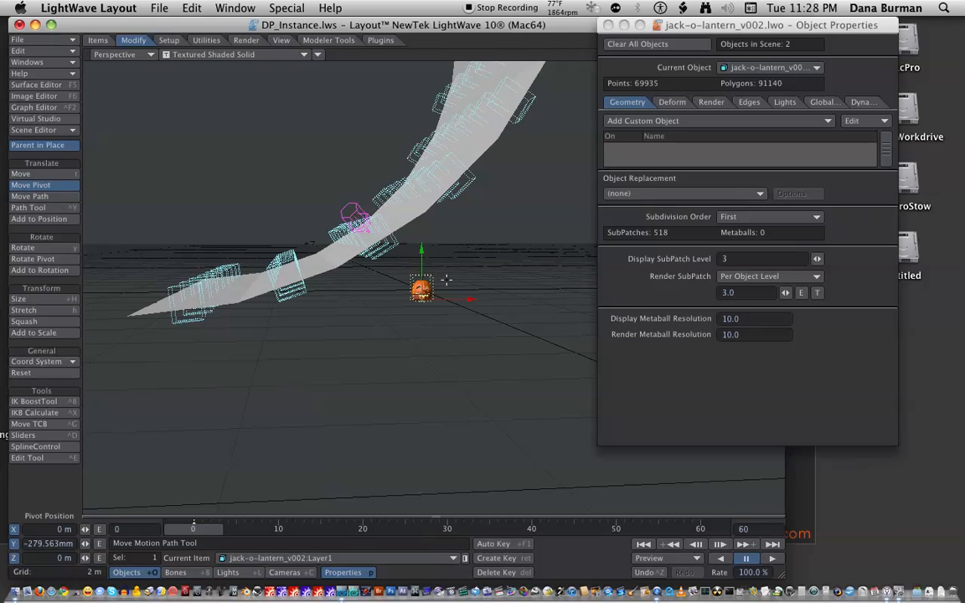
left_click(46, 174)
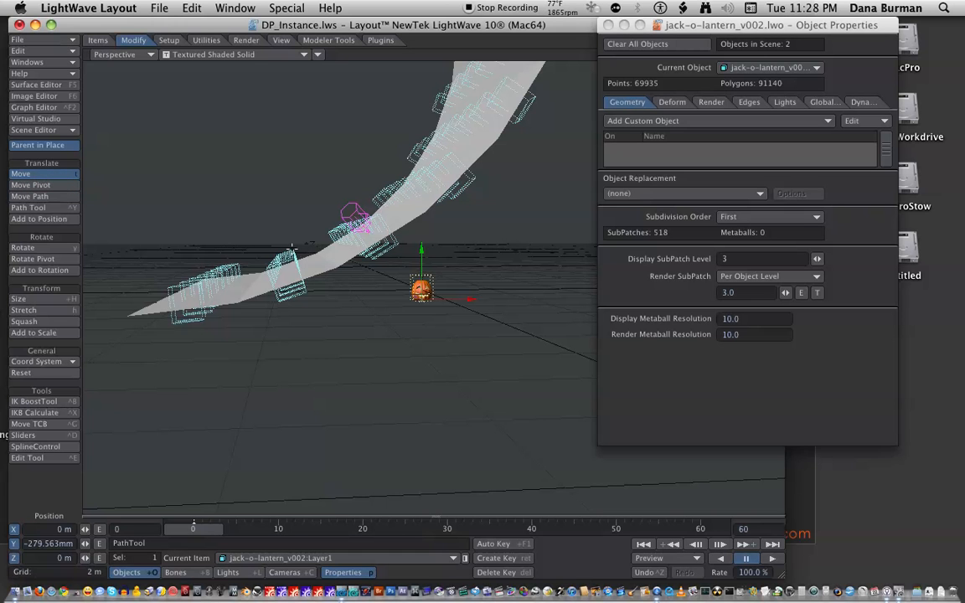
Deactivate the bentgrid and jack-o-lantern_v002:Layer1 objects in the Scene Editor, and close the editor.
left_click_drag(660, 114, 686, 189, "alt")
left_click_drag(347, 204, 645, 239, "alt")
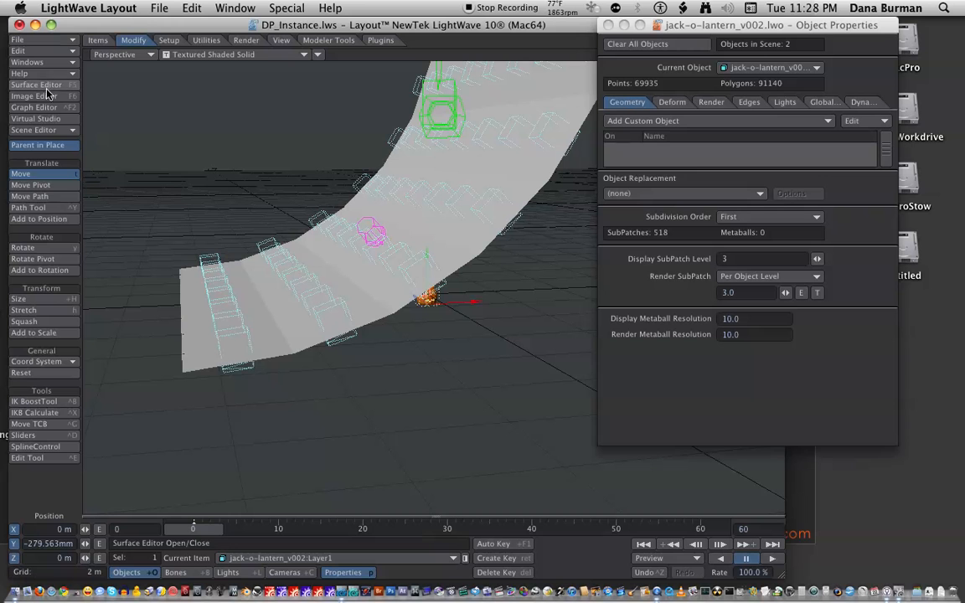
left_click(42, 119)
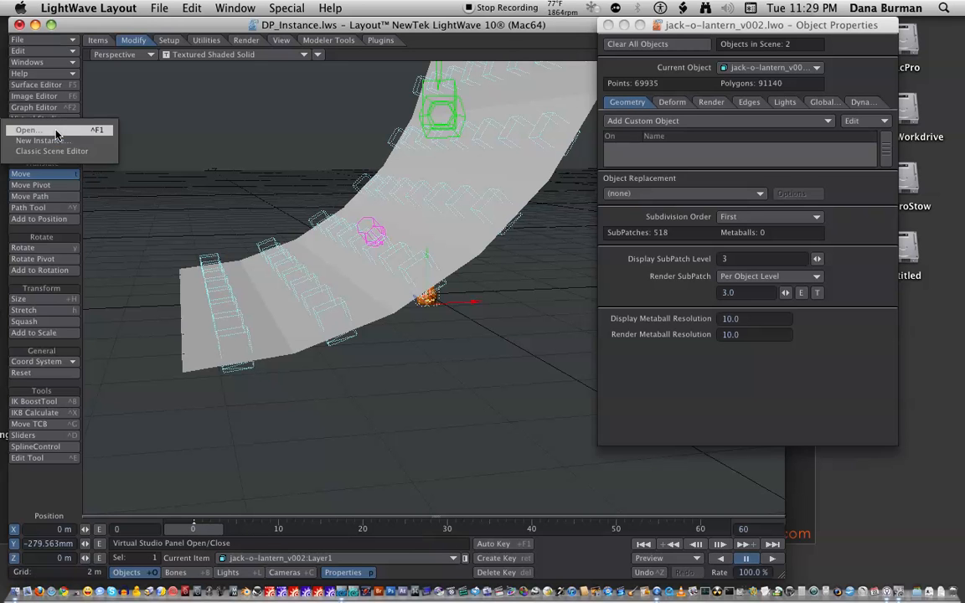
left_click(55, 131)
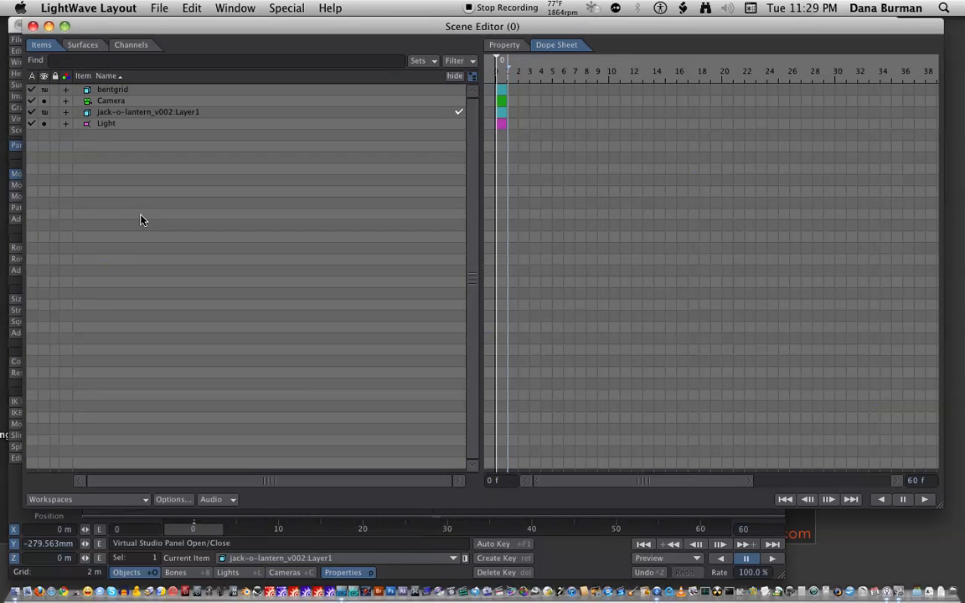
left_click(31, 90)
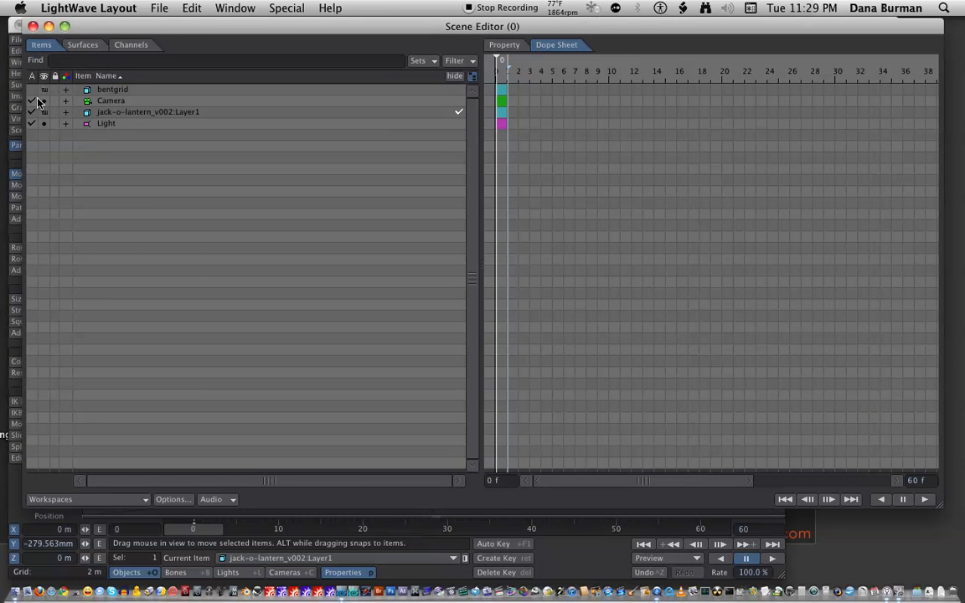
left_click_drag(118, 28, 157, 69)
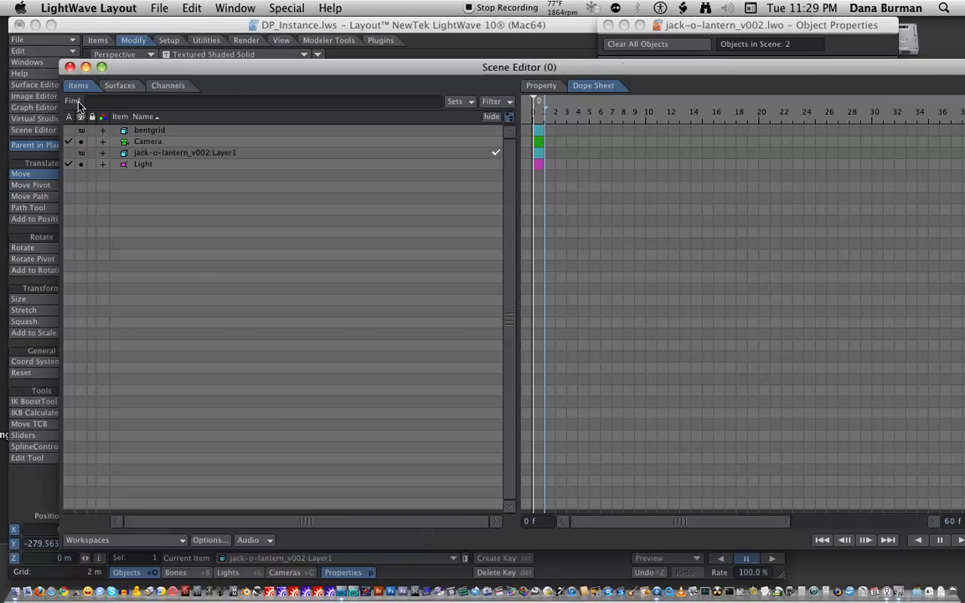
left_click(70, 67)
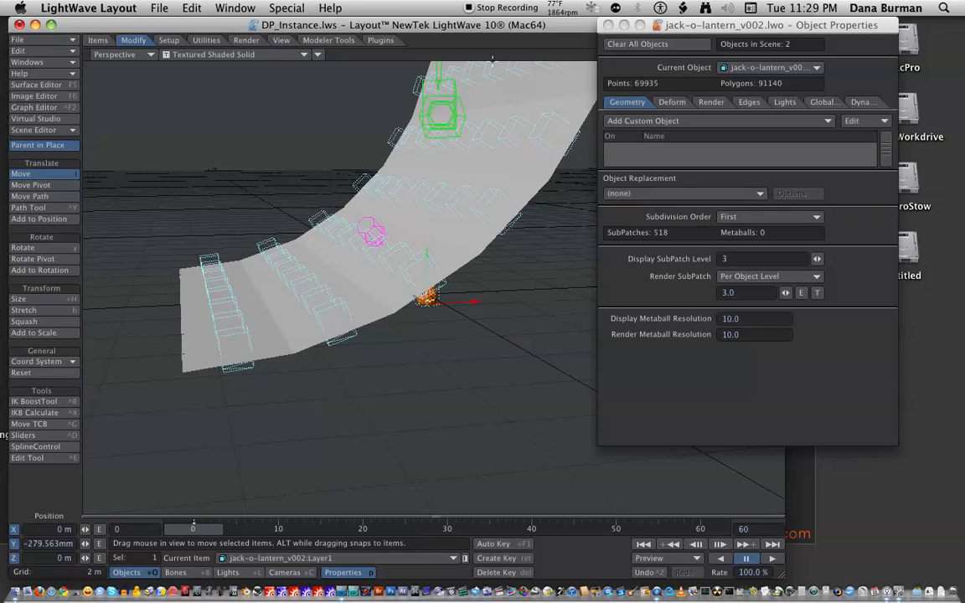
Render the current frame from the Camera View, close the object properties, and move the rendered image aside.
left_click(117, 55)
left_click(130, 78)
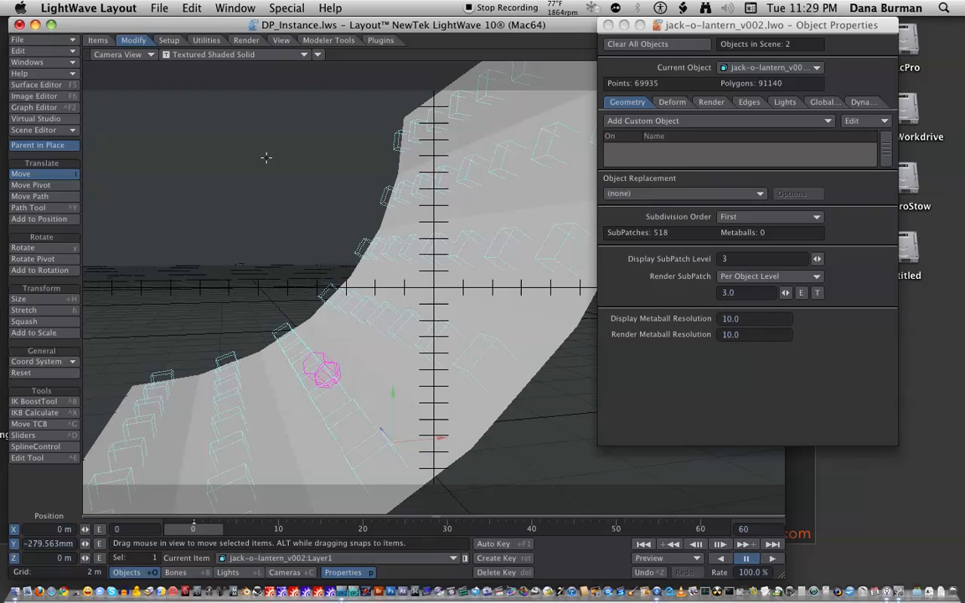
key("F9")
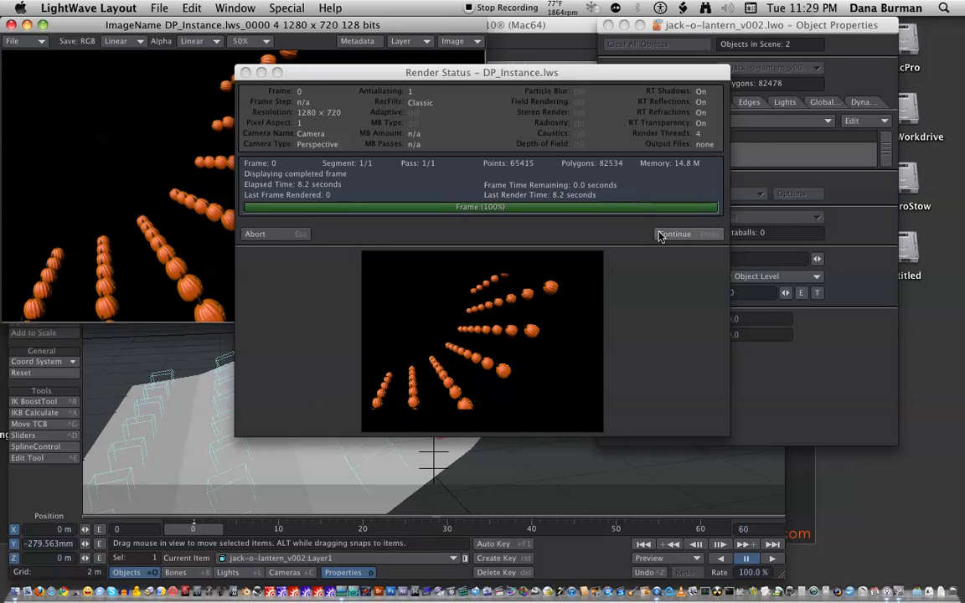
left_click(691, 236)
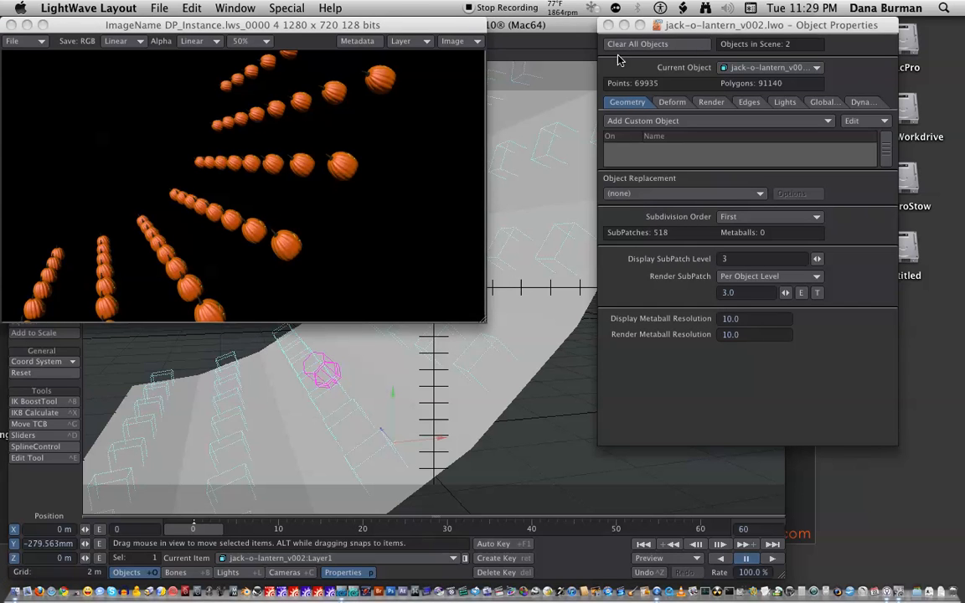
left_click(609, 24)
left_click_drag(373, 24, 541, 40)
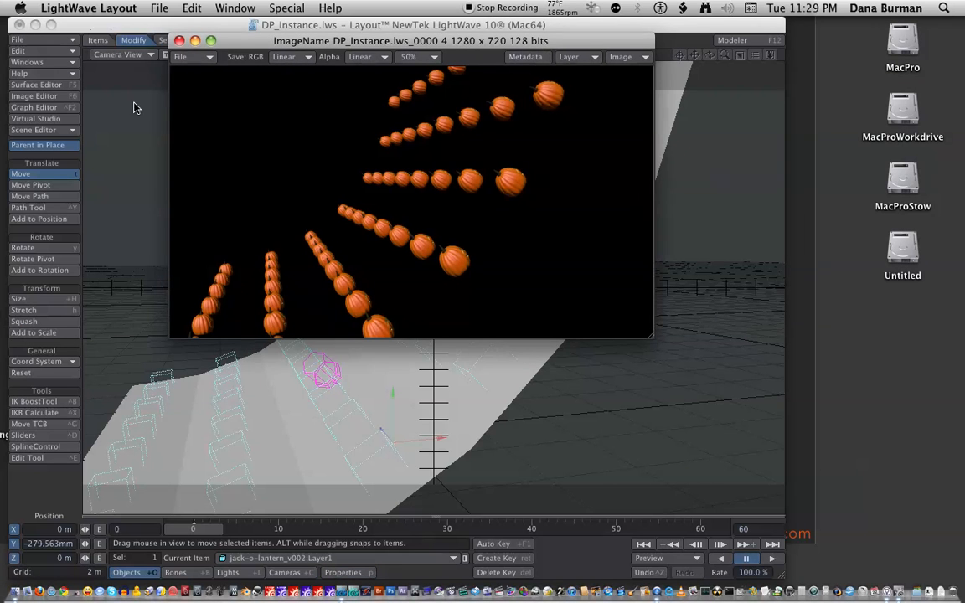
Select the bentgrid object and open the rotation settings of its DP Instance plugin.
left_click(318, 559)
left_click(318, 544)
left_click(343, 572)
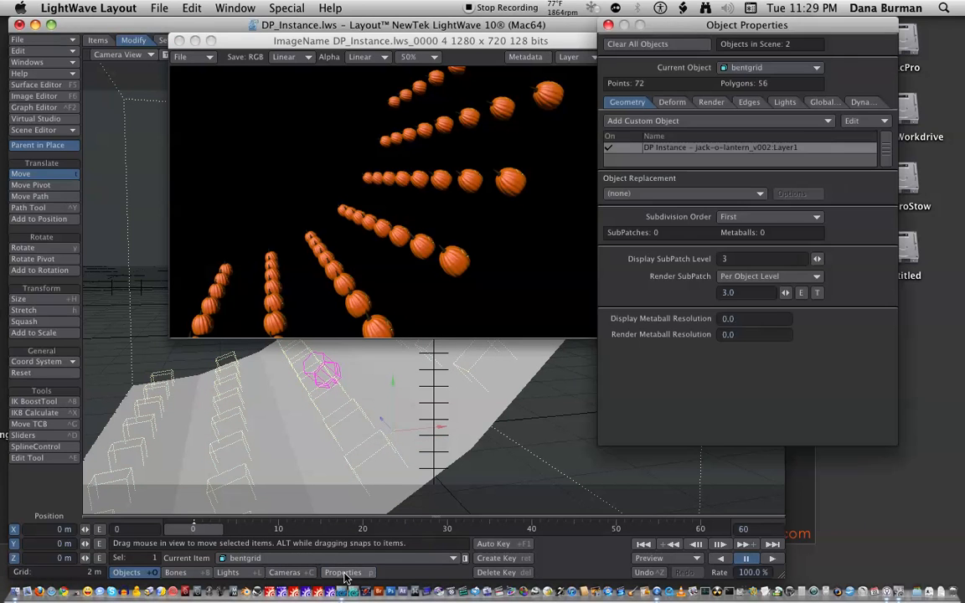
double_click(720, 147)
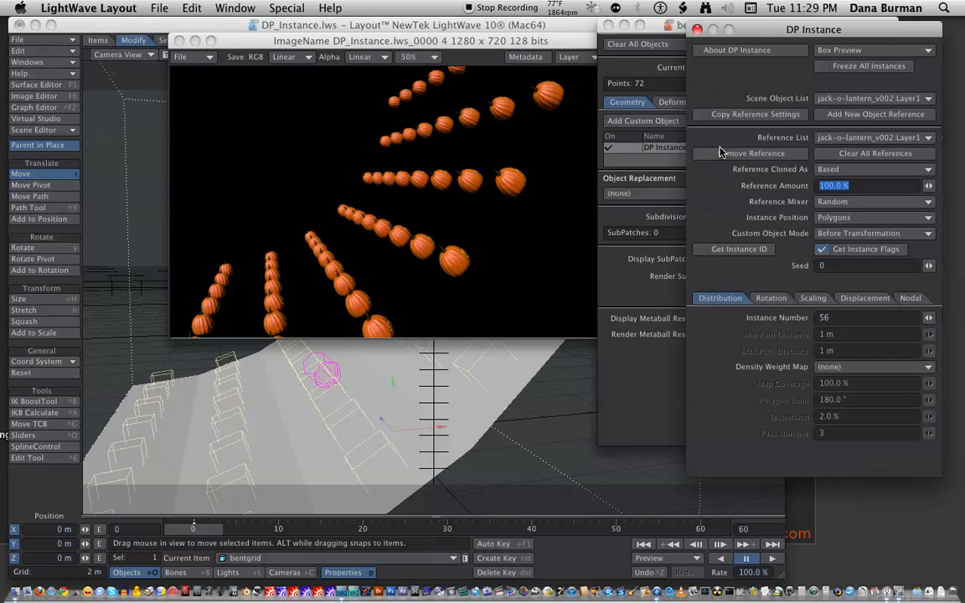
left_click(769, 299)
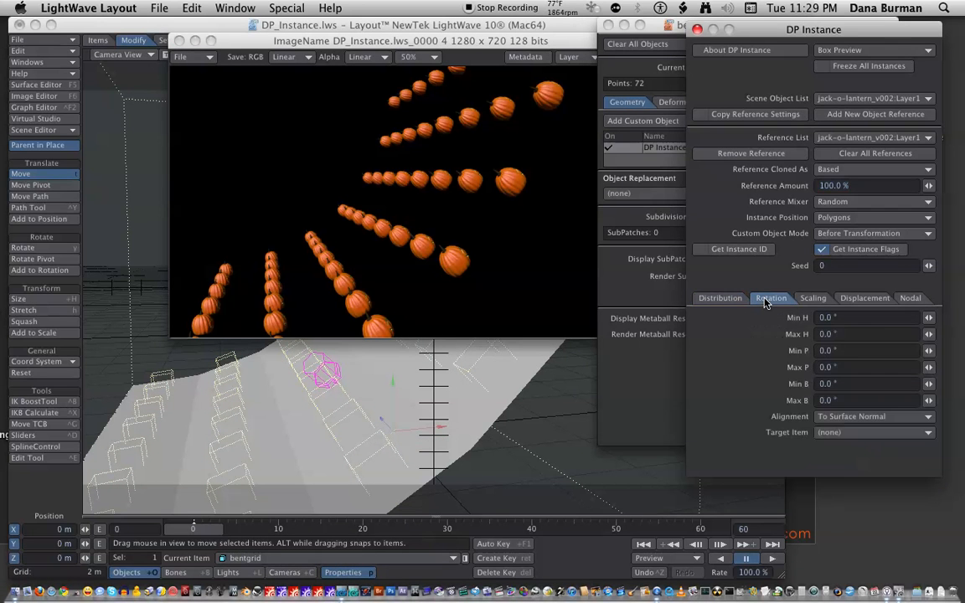
Set the instances' maximum heading rotation to 360° and render the current frame.
left_click(841, 317)
type("5")
key("Tab")
type("360")
key("F9")
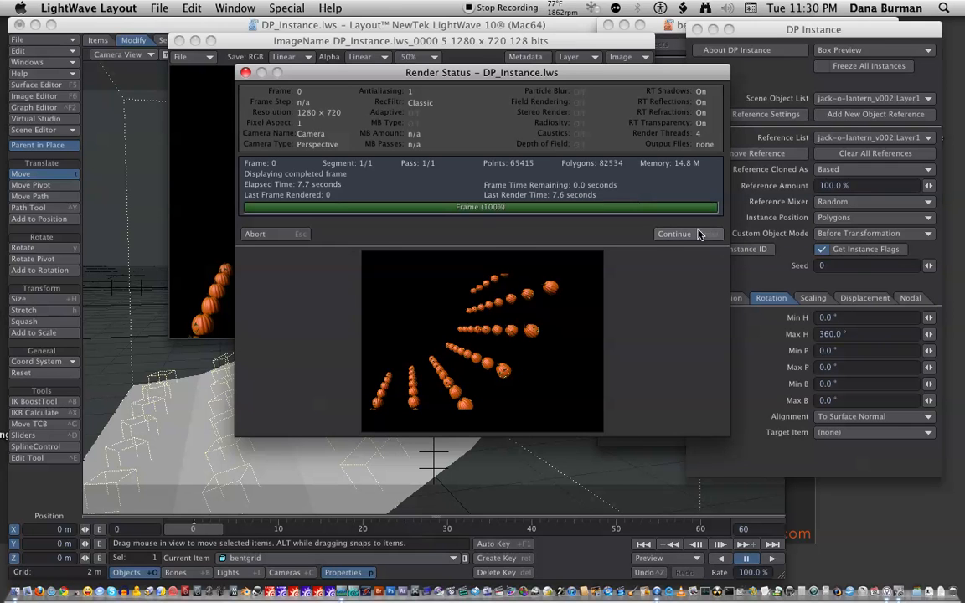
left_click(674, 234)
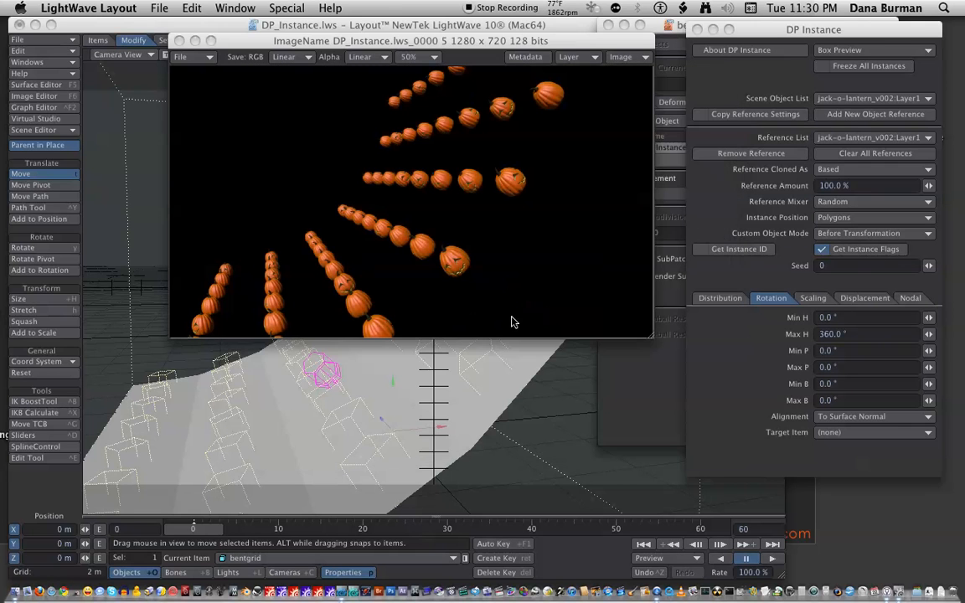
Set both the minimum and maximum heading rotation of the instances to 90° and render the current frame.
left_click(852, 316)
type("90")
key("Tab")
type("90")
key("Tab")
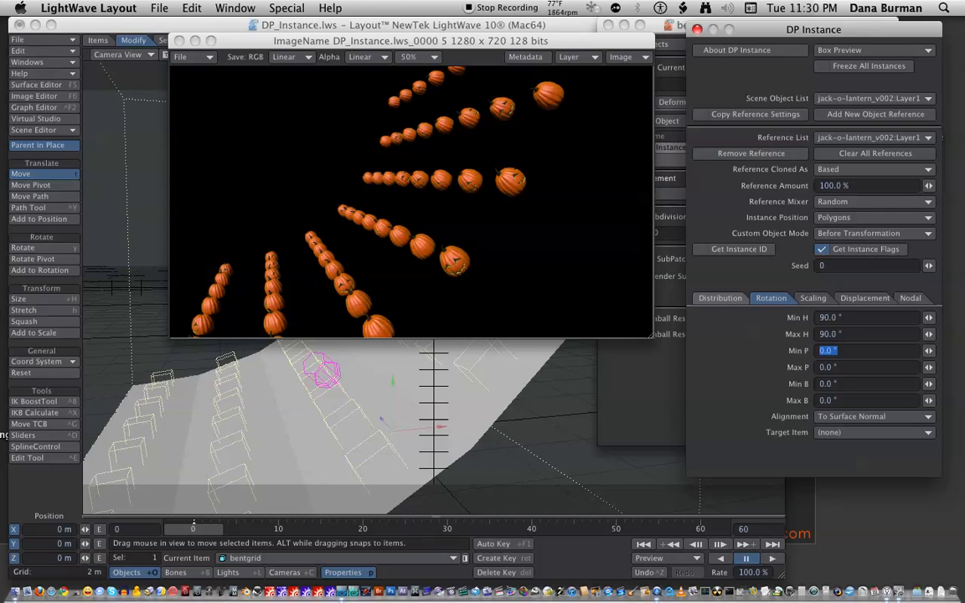
key("F9")
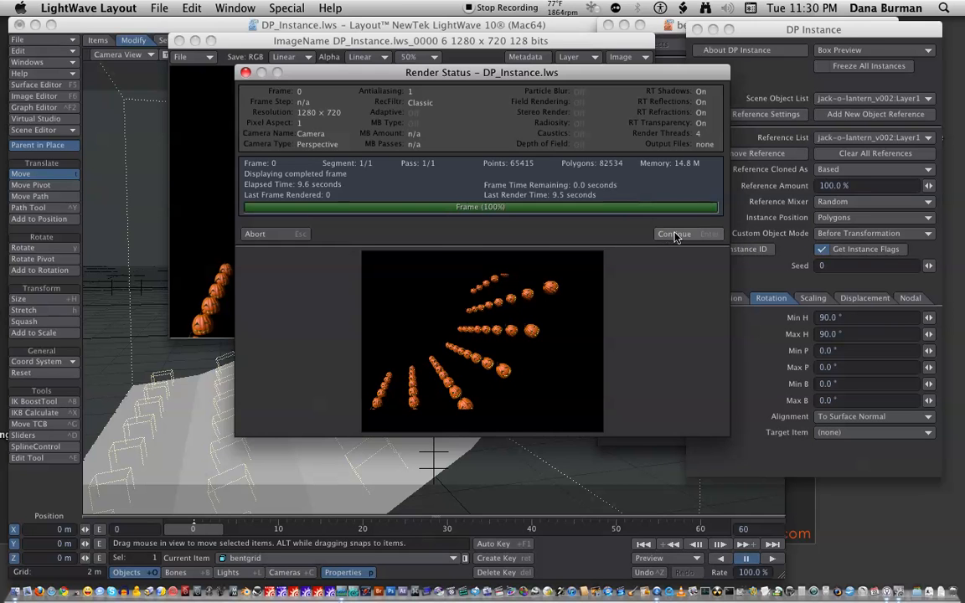
left_click(674, 235)
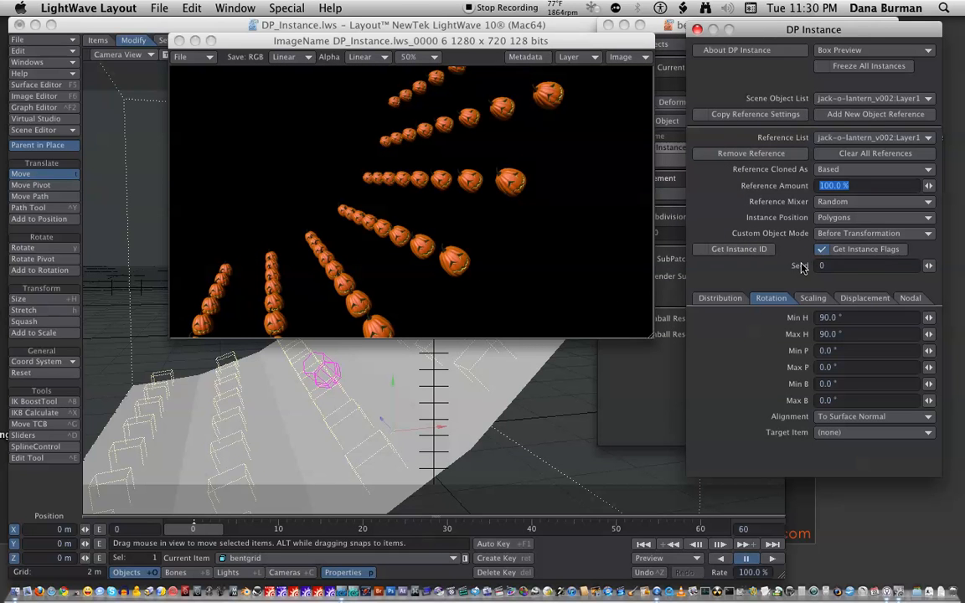
Change the instance position from Polygons to Surface, then render the current frame and move the rendered image off the viewport's upper area.
left_click(819, 219)
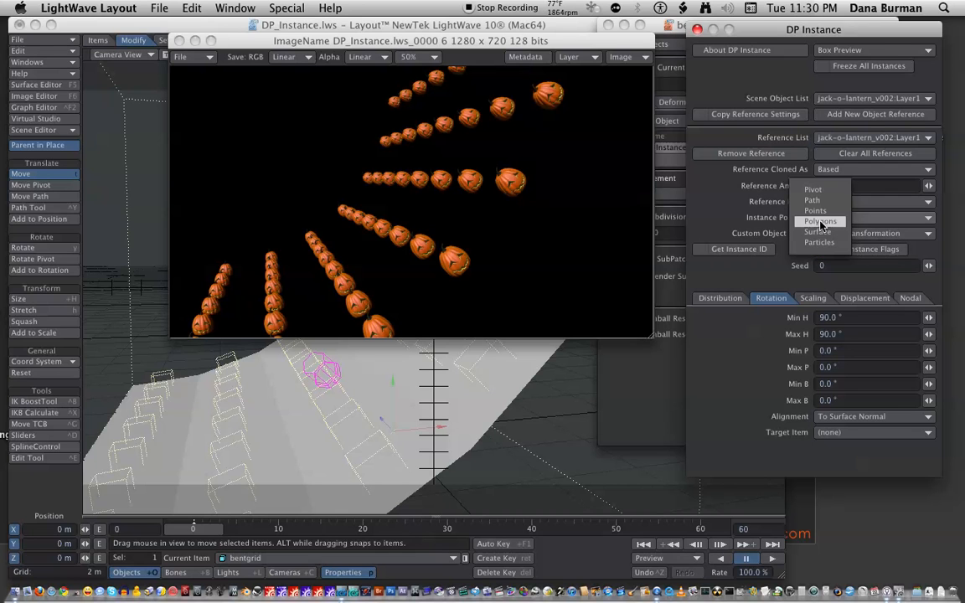
left_click(819, 231)
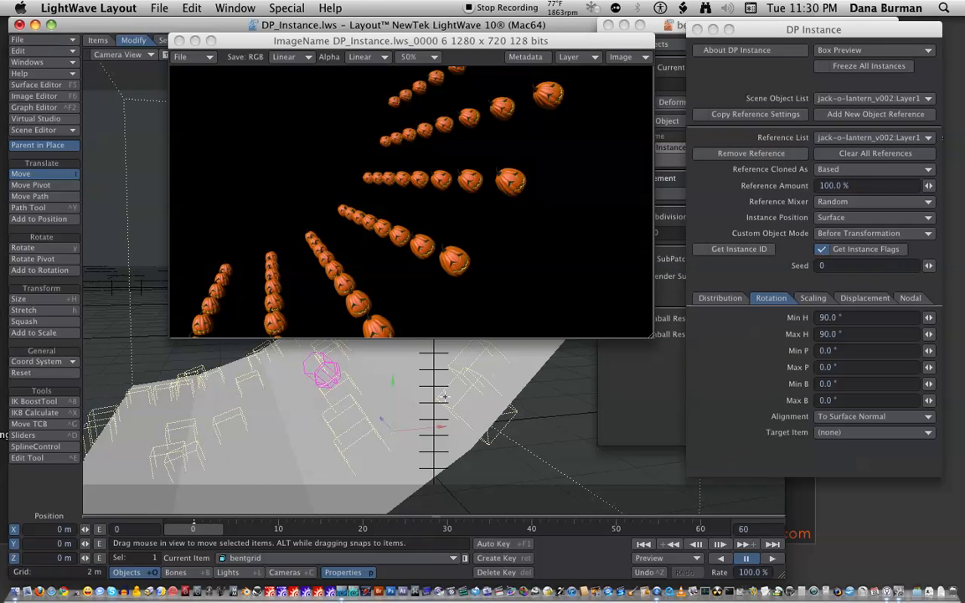
key("F9")
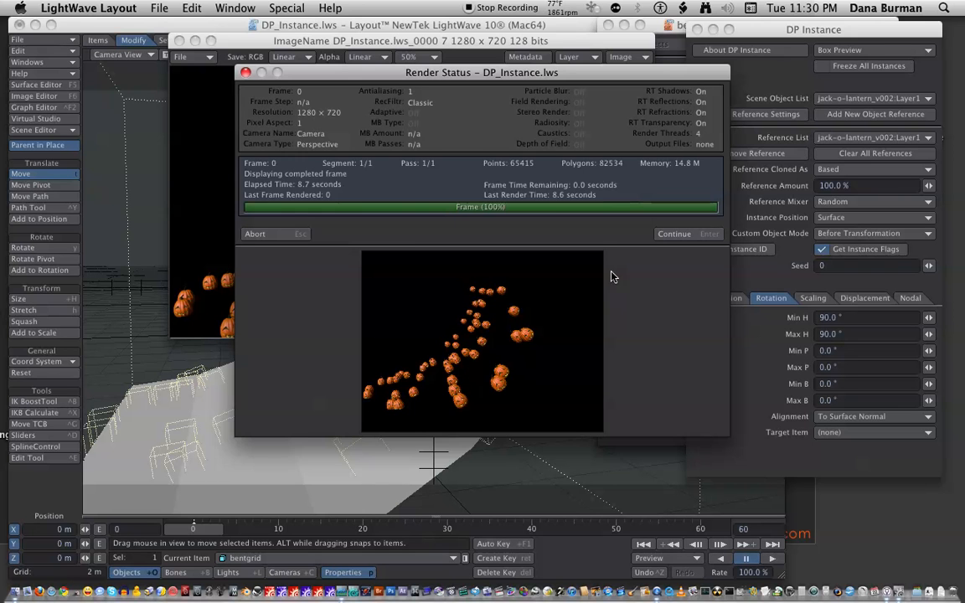
left_click(677, 235)
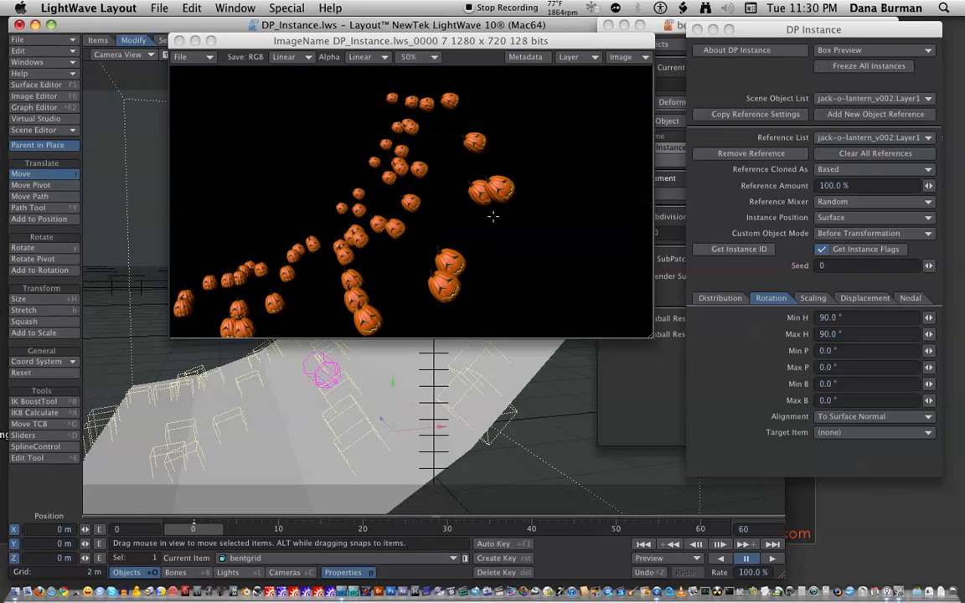
left_click_drag(322, 39, 272, 126)
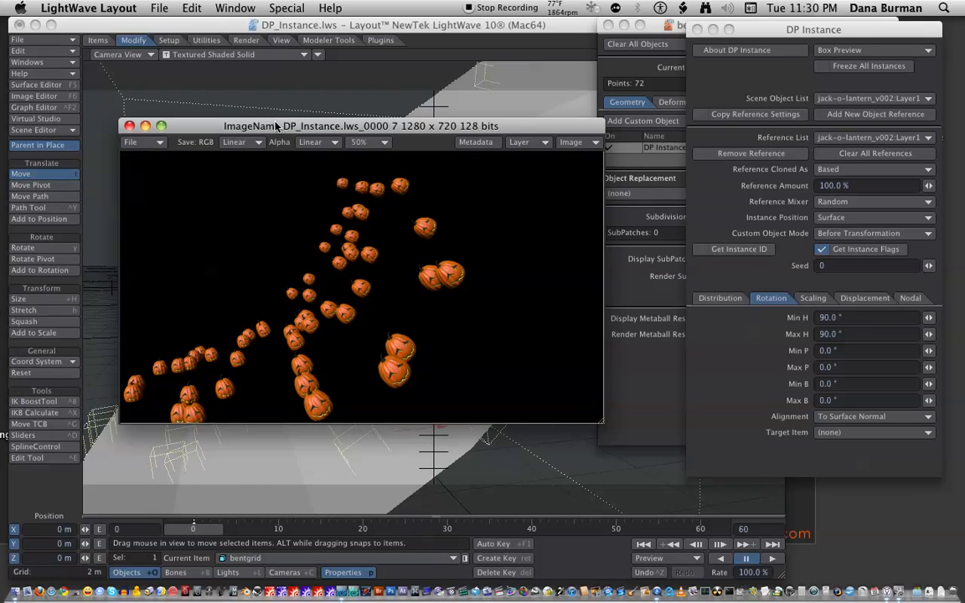